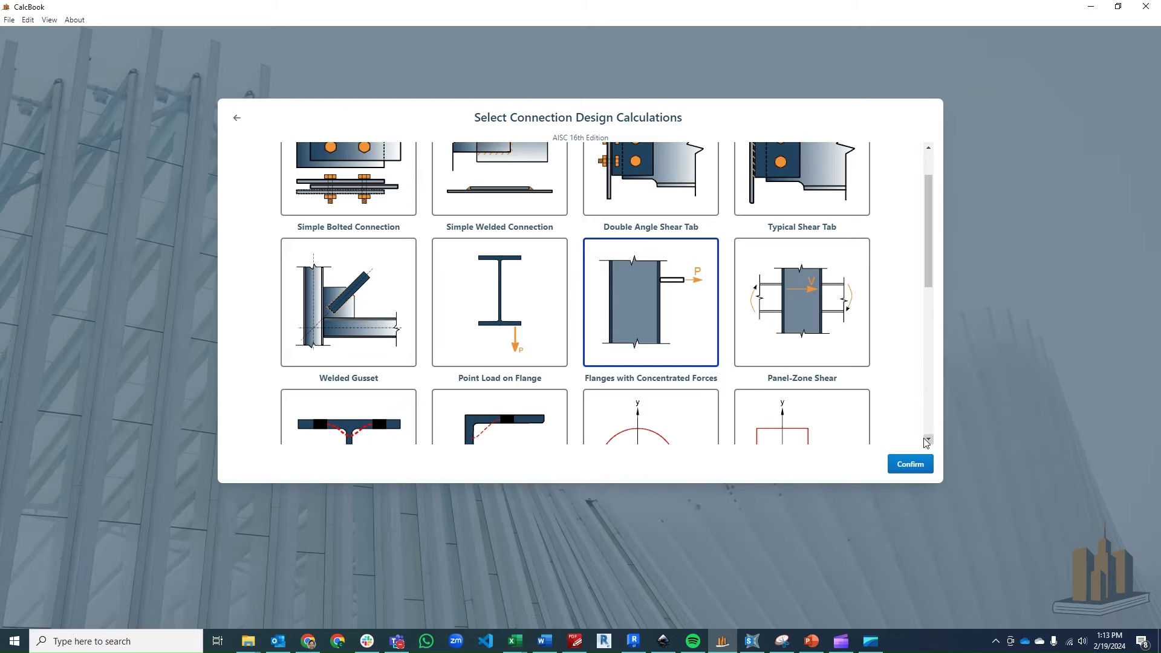
# - Open the Flanges with Concentrated Forces calculation and set its load direction to Compression, consulting the load direction help diagram
pyautogui.click(919, 464)
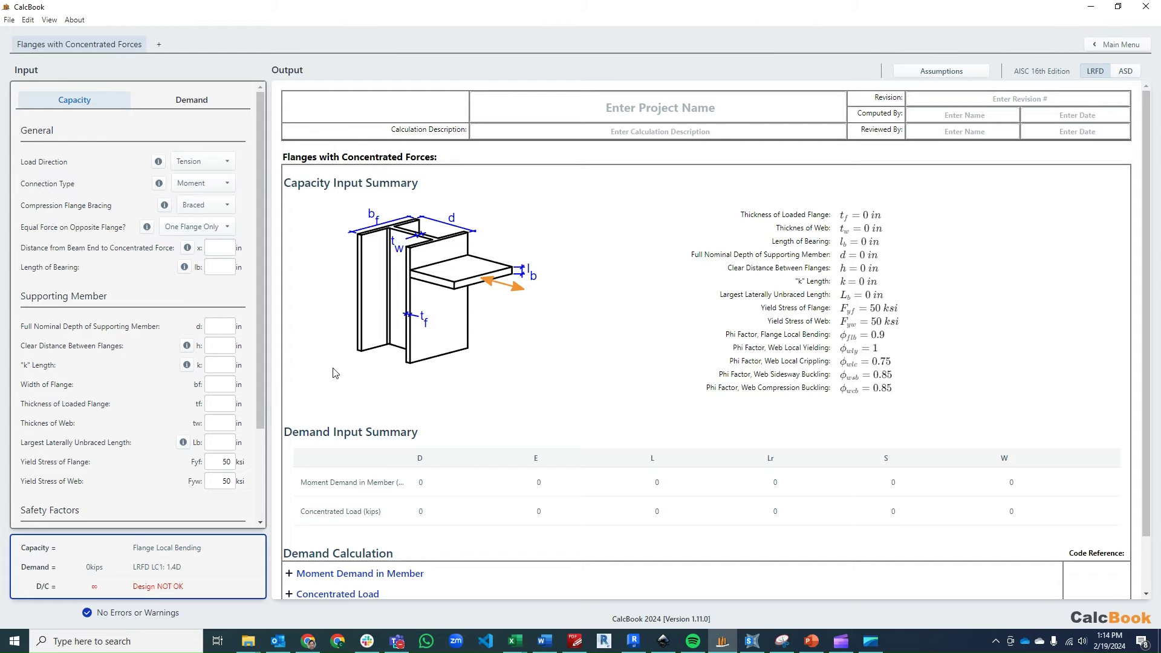
pyautogui.click(158, 161)
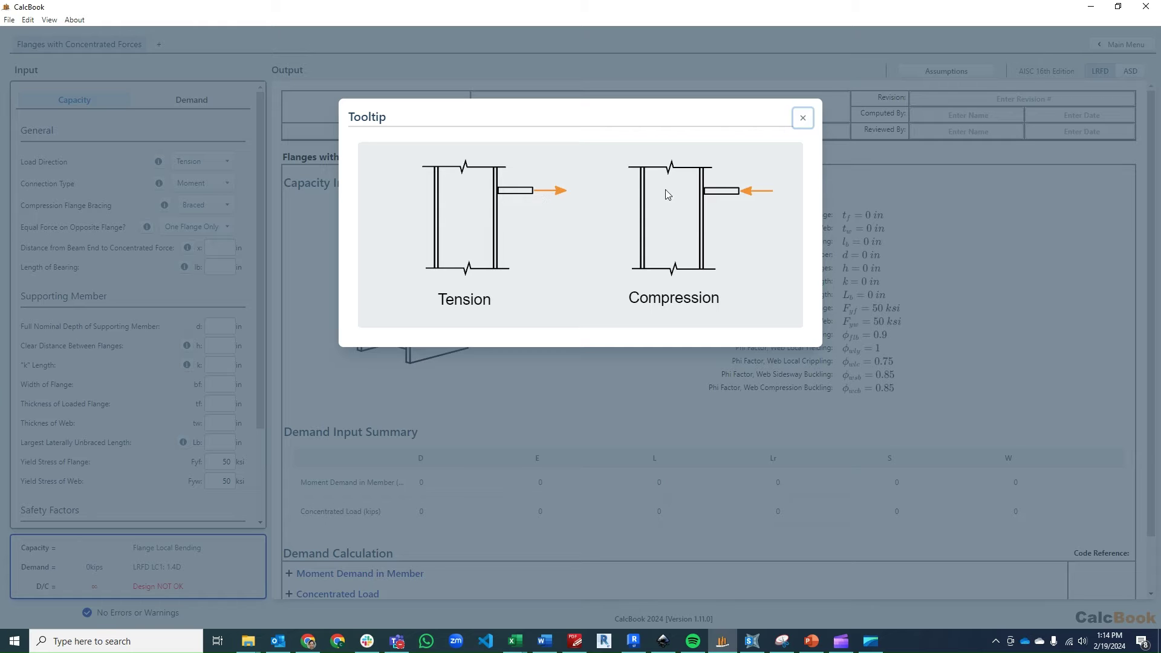
pyautogui.click(804, 117)
pyautogui.click(207, 167)
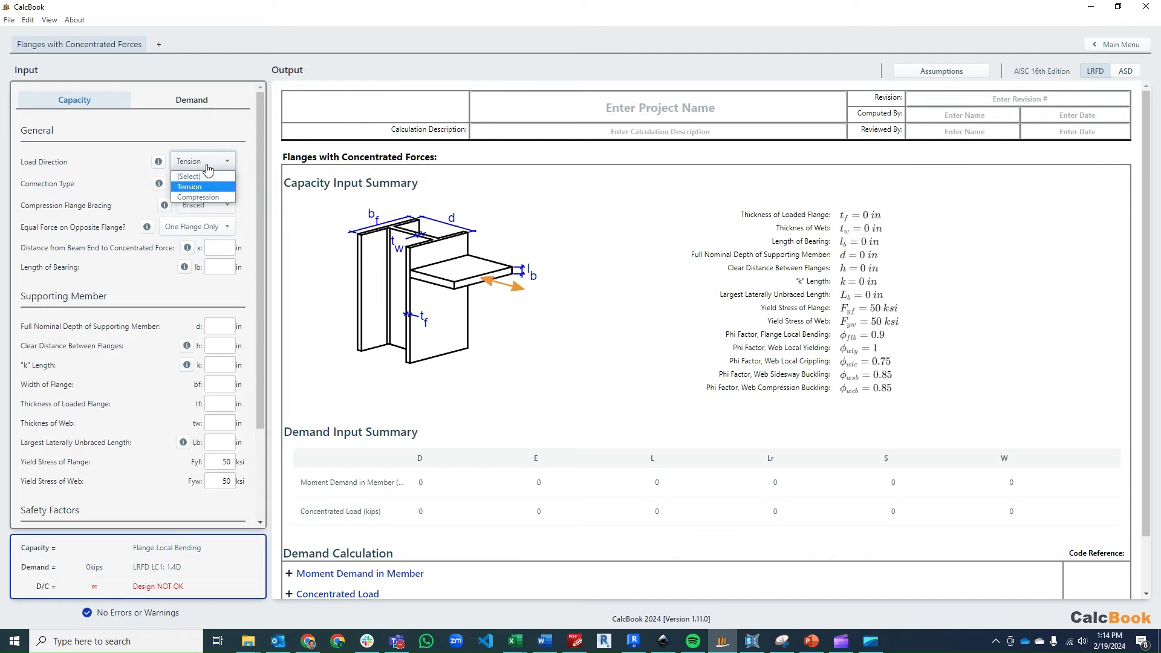
pyautogui.click(204, 203)
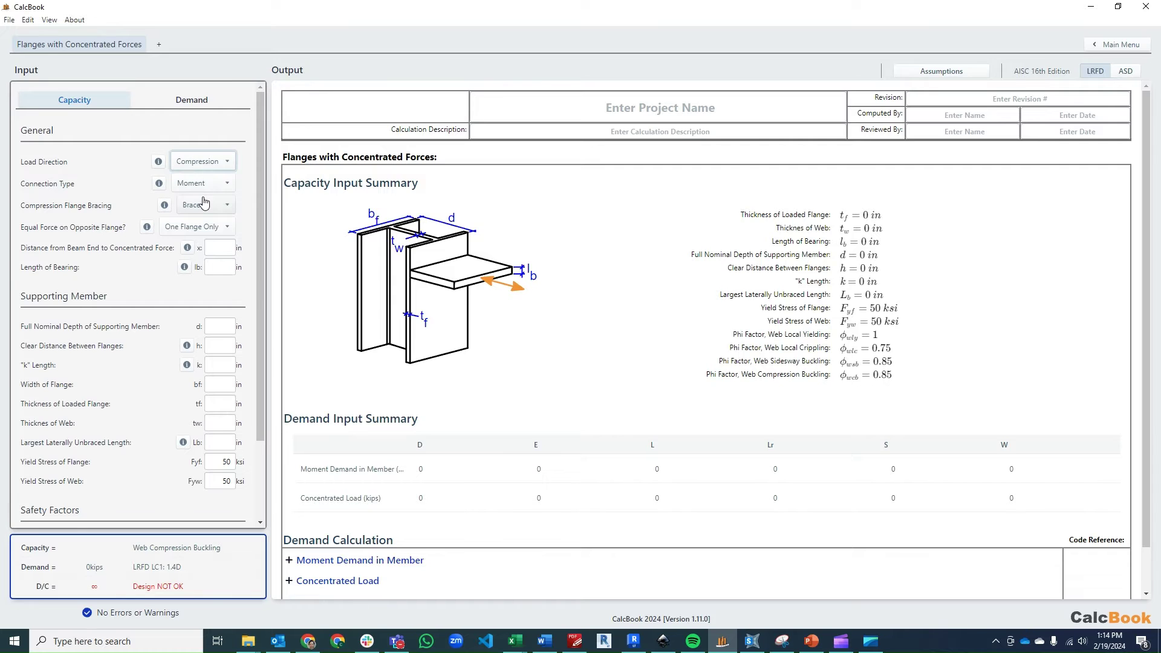
# - Review the help notes for the connection type and for equal force on the opposite flange
pyautogui.click(158, 183)
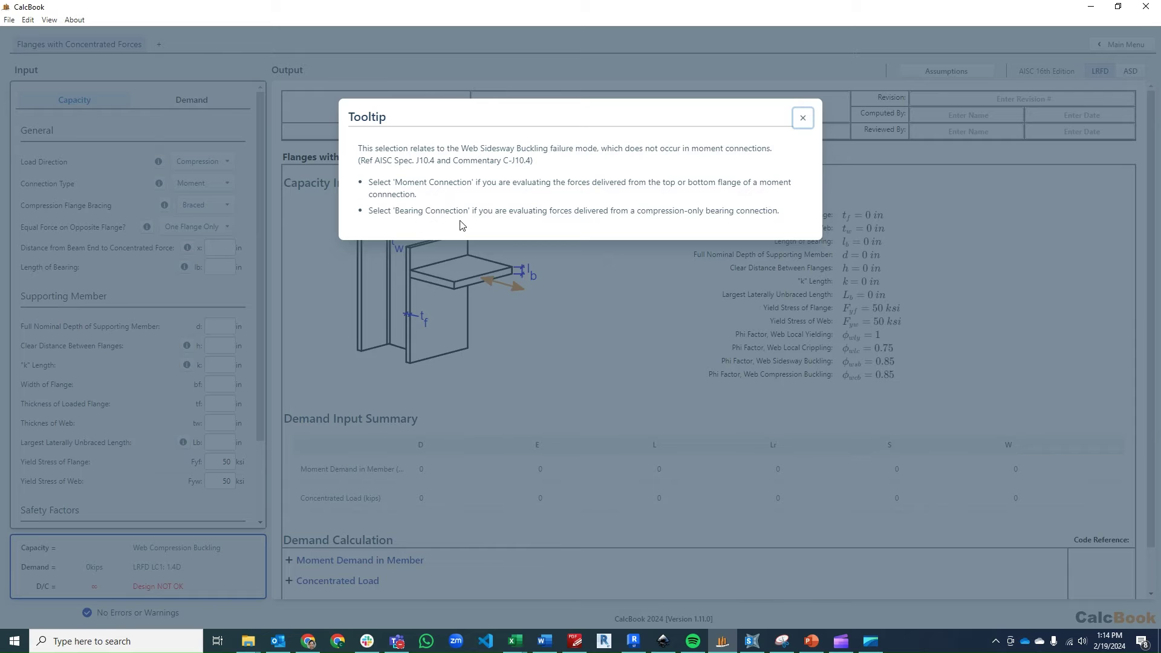
pyautogui.click(578, 270)
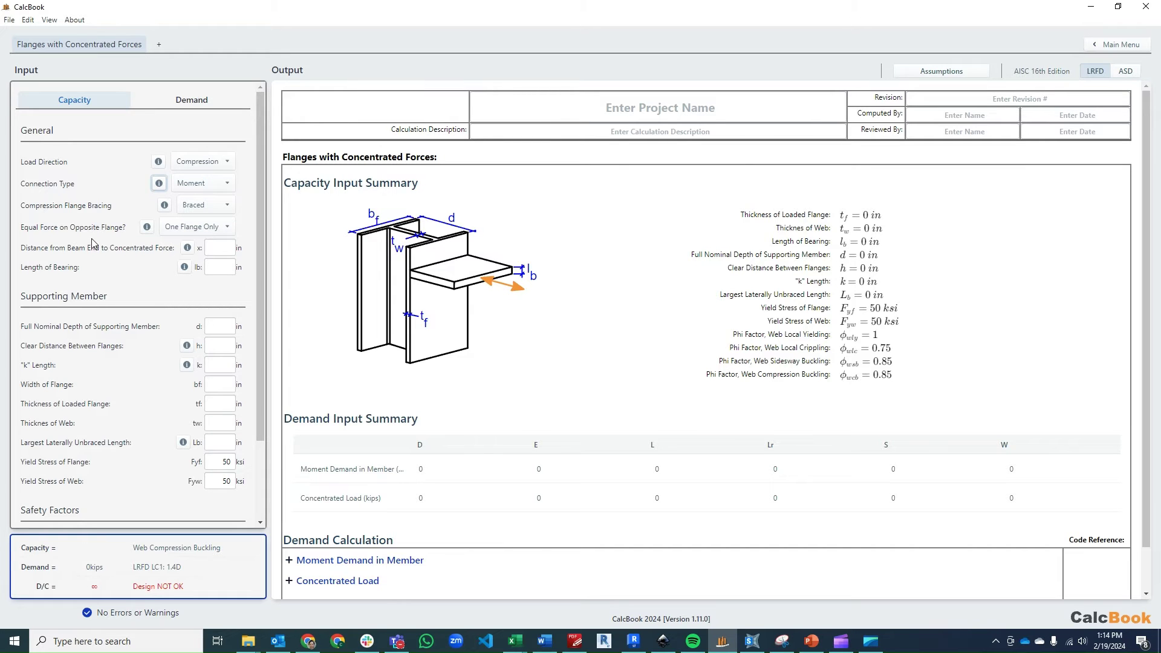
pyautogui.click(146, 228)
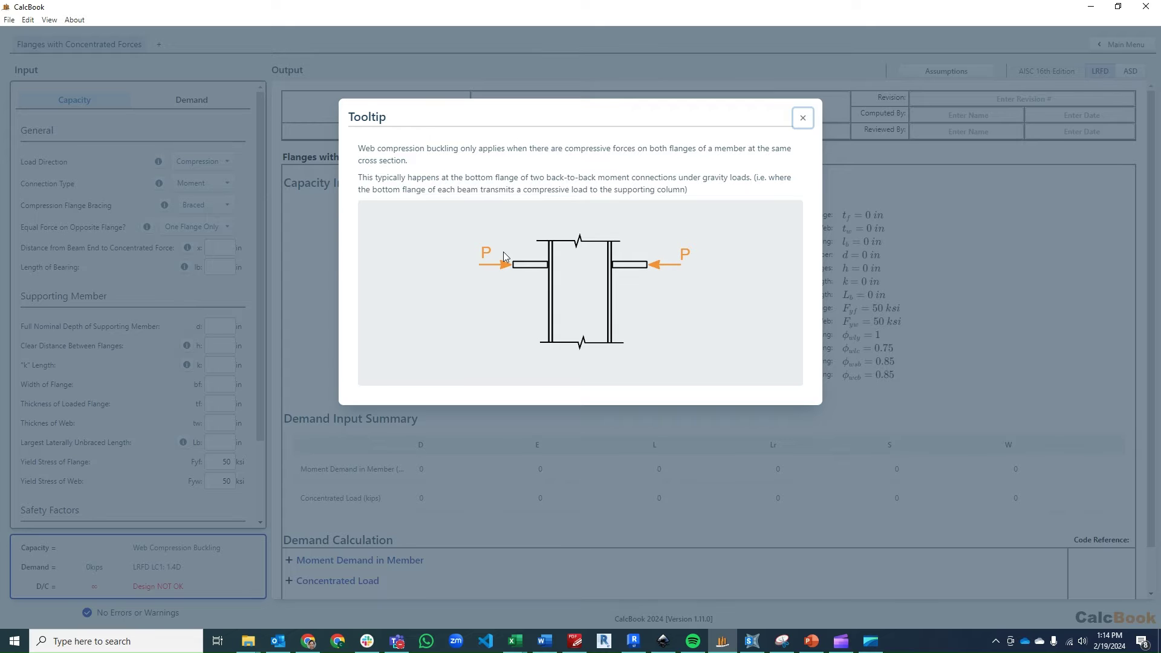
pyautogui.click(803, 117)
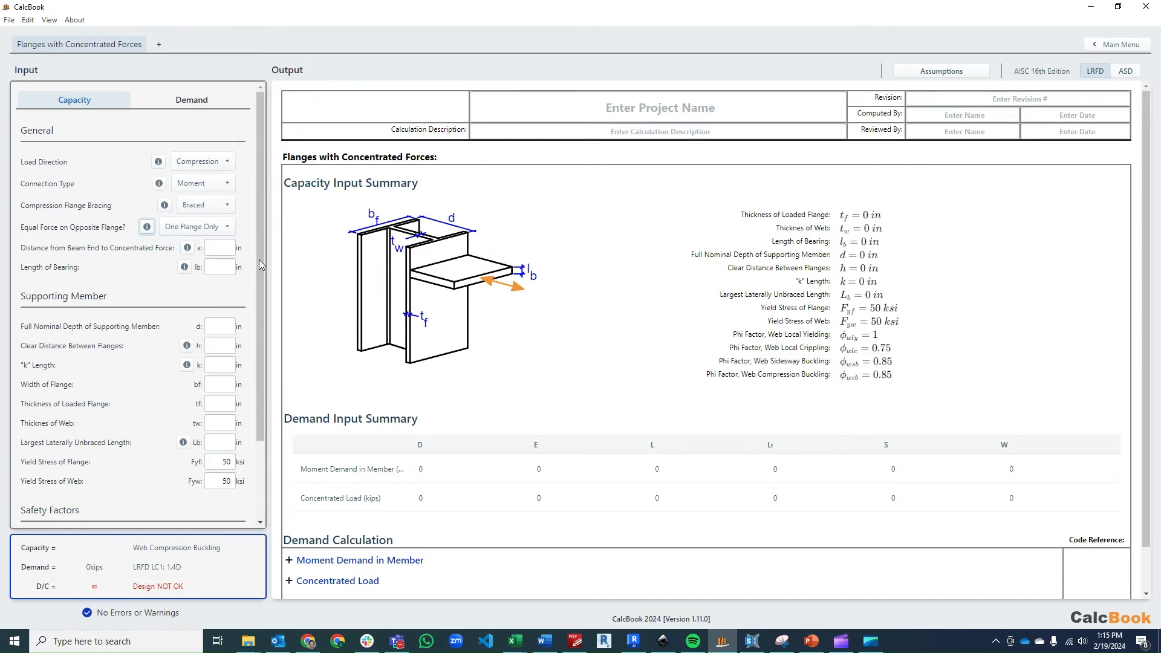
# - Set the distance from beam end to concentrated force to 144 in and the length of bearing to 0.71 in
pyautogui.click(226, 248)
pyautogui.click(224, 268)
pyautogui.click(190, 272)
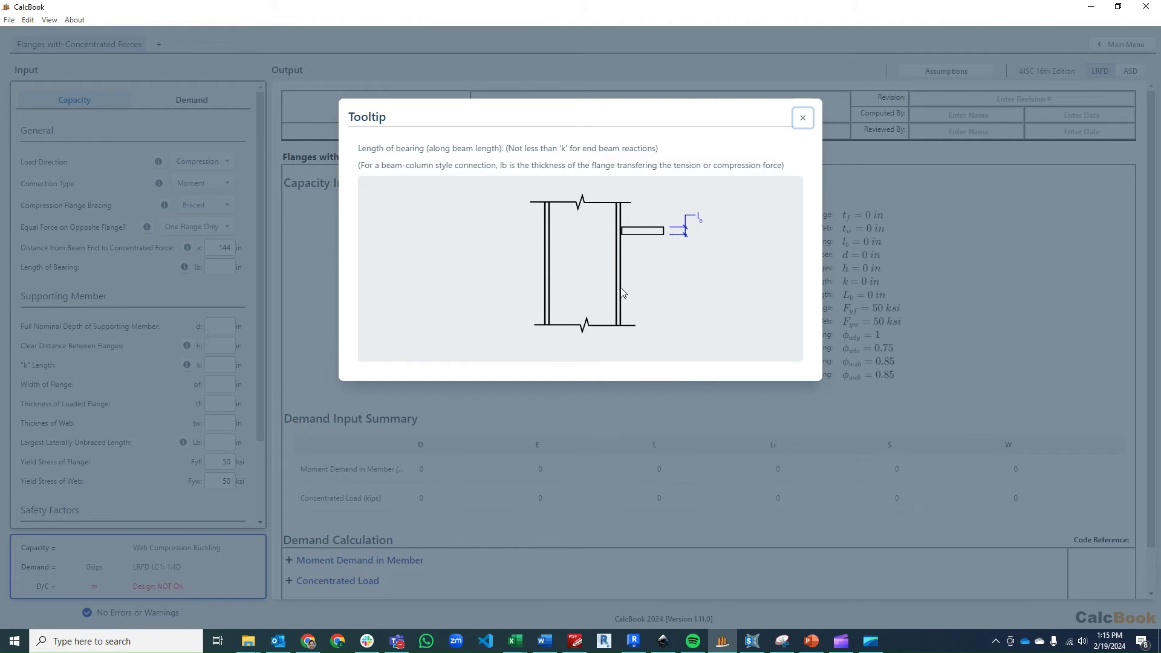
pyautogui.click(299, 270)
pyautogui.click(222, 269)
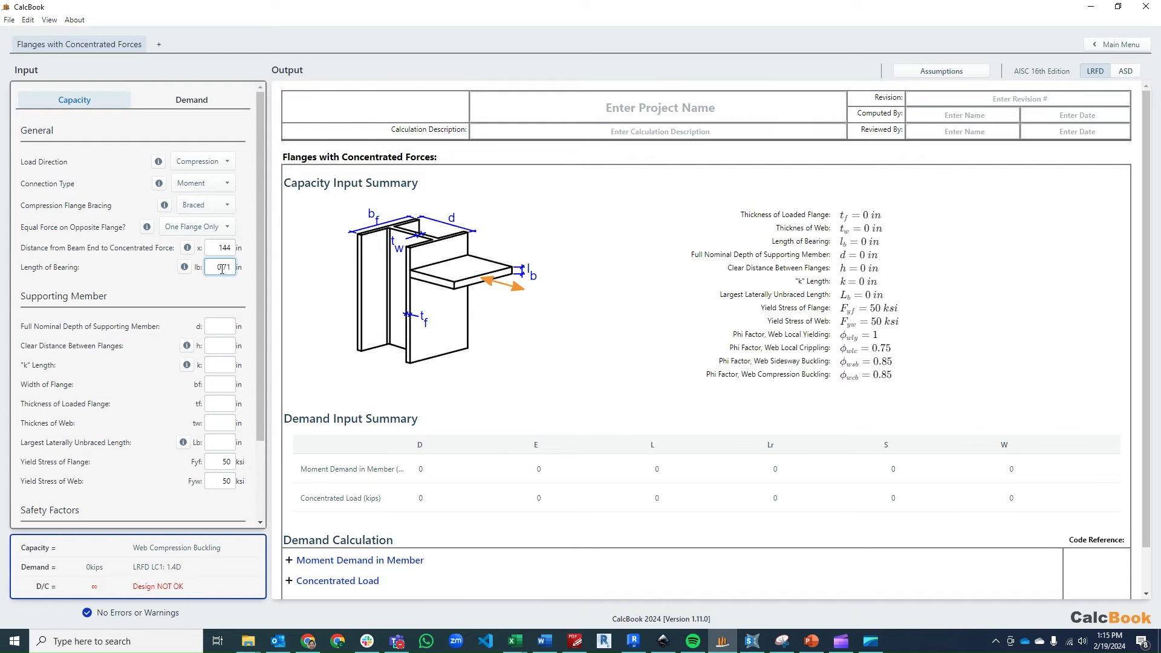
pyautogui.write('0.71')
# - Set the supporting member's full nominal depth to 14 in and check the help note for the shape factor
pyautogui.moveTo(262, 191); pyautogui.dragTo(262, 273)
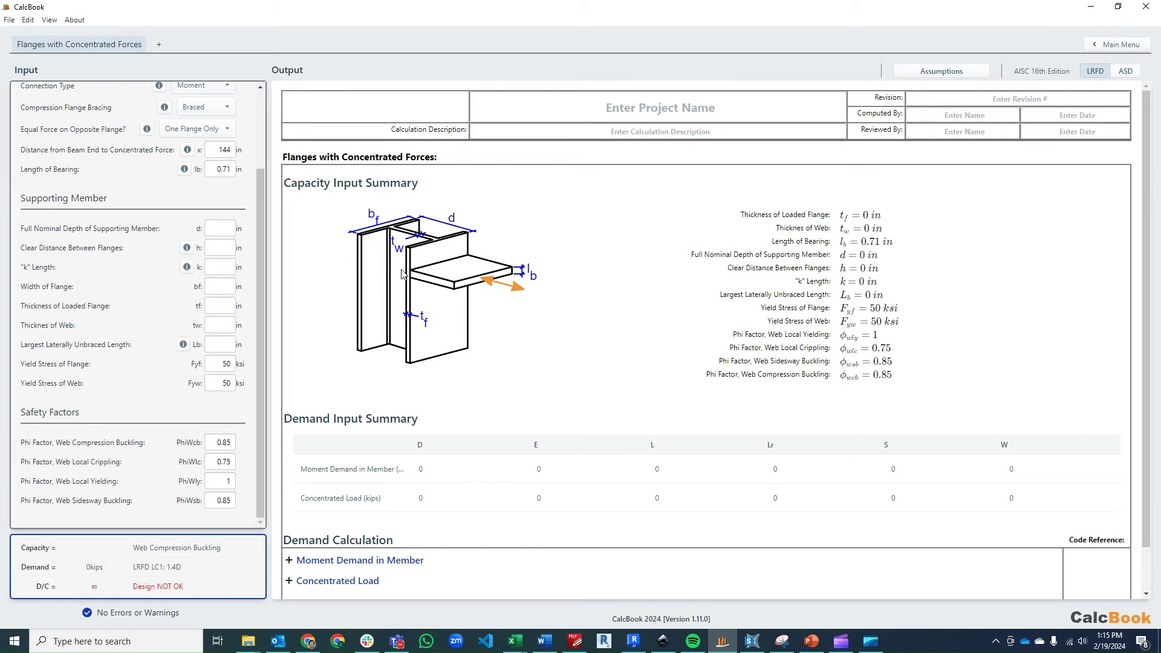
pyautogui.click(223, 228)
pyautogui.write('14')
pyautogui.press('Tab')
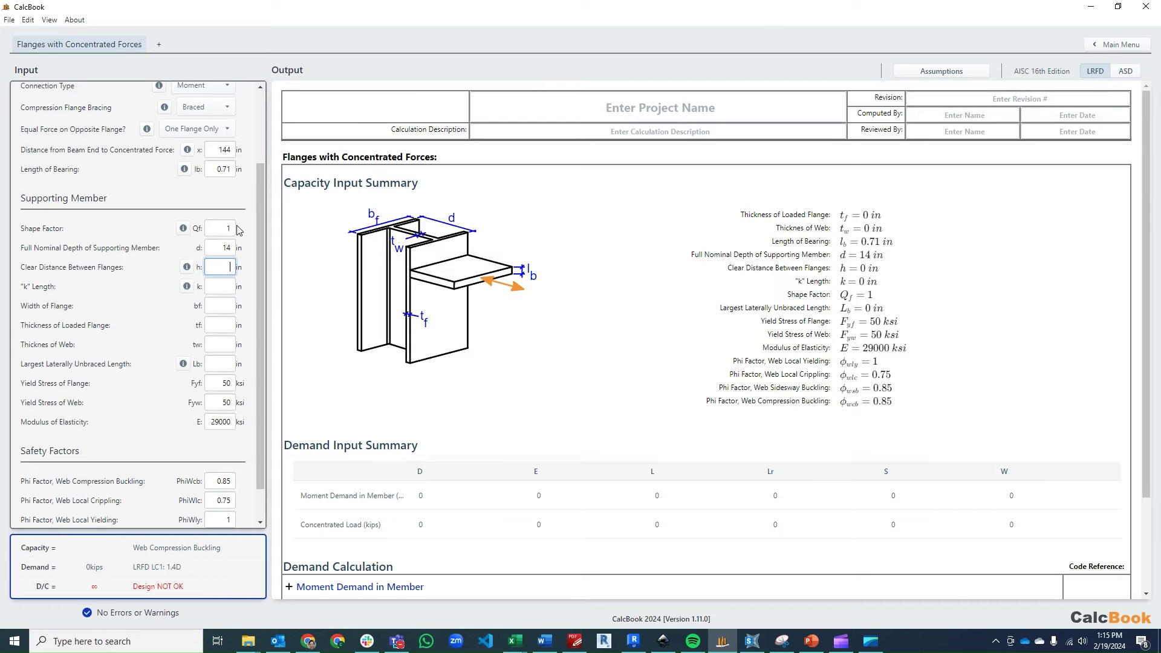
pyautogui.click(185, 229)
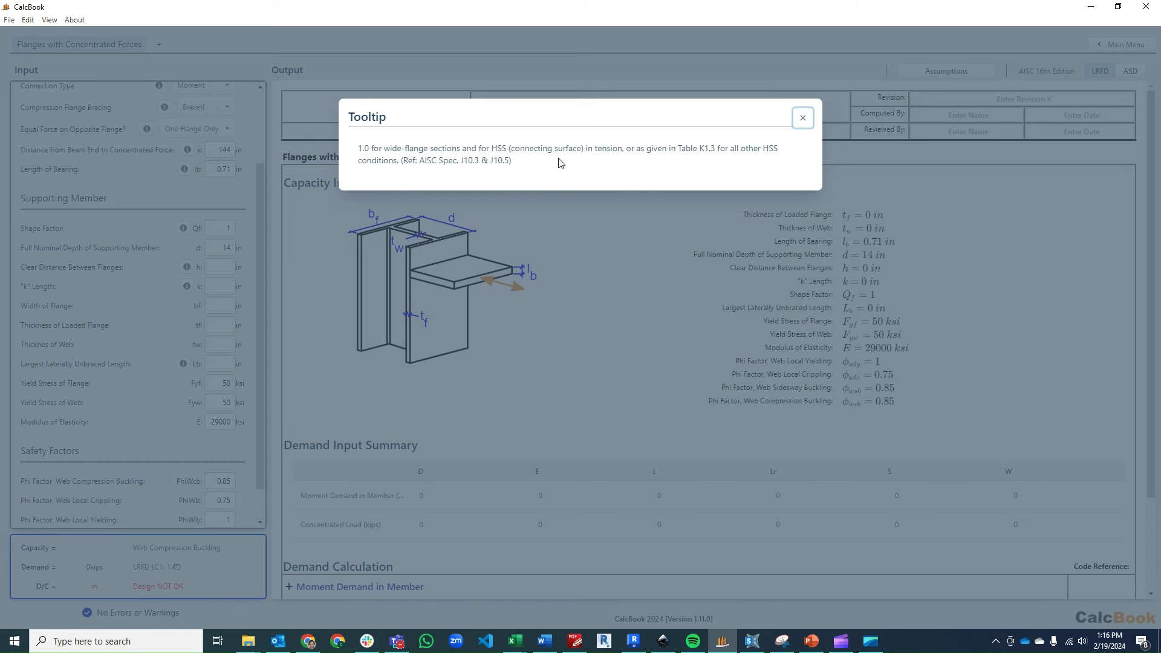
pyautogui.click(322, 238)
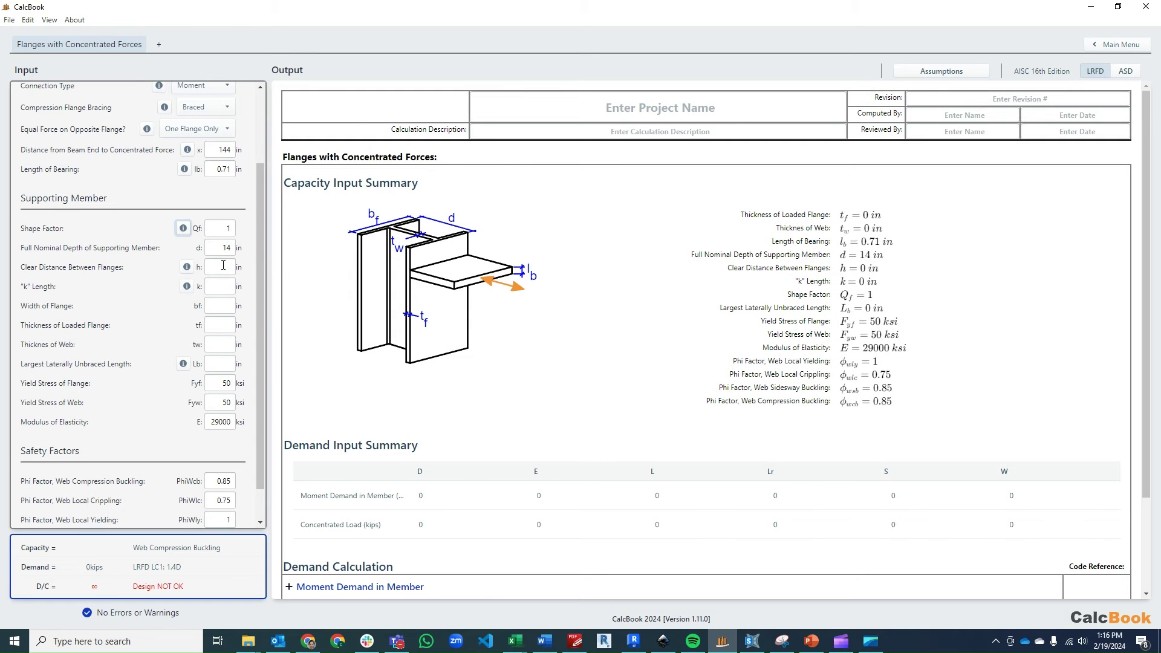
# - Enter the supporting member's clear flange distance 10 in, k length 2 in, flange width 14.5 in, loaded flange thickness 0.71 in and web thickness 0.44 in
pyautogui.click(223, 265)
pyautogui.click(217, 288)
pyautogui.click(227, 309)
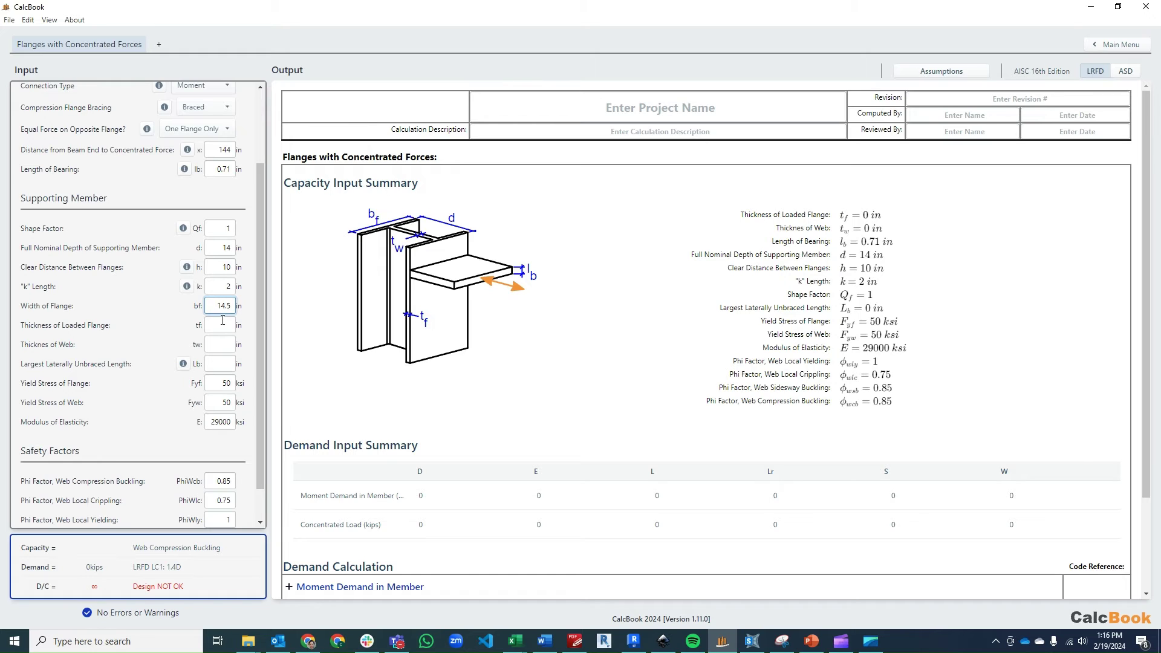
pyautogui.click(222, 324)
pyautogui.click(226, 346)
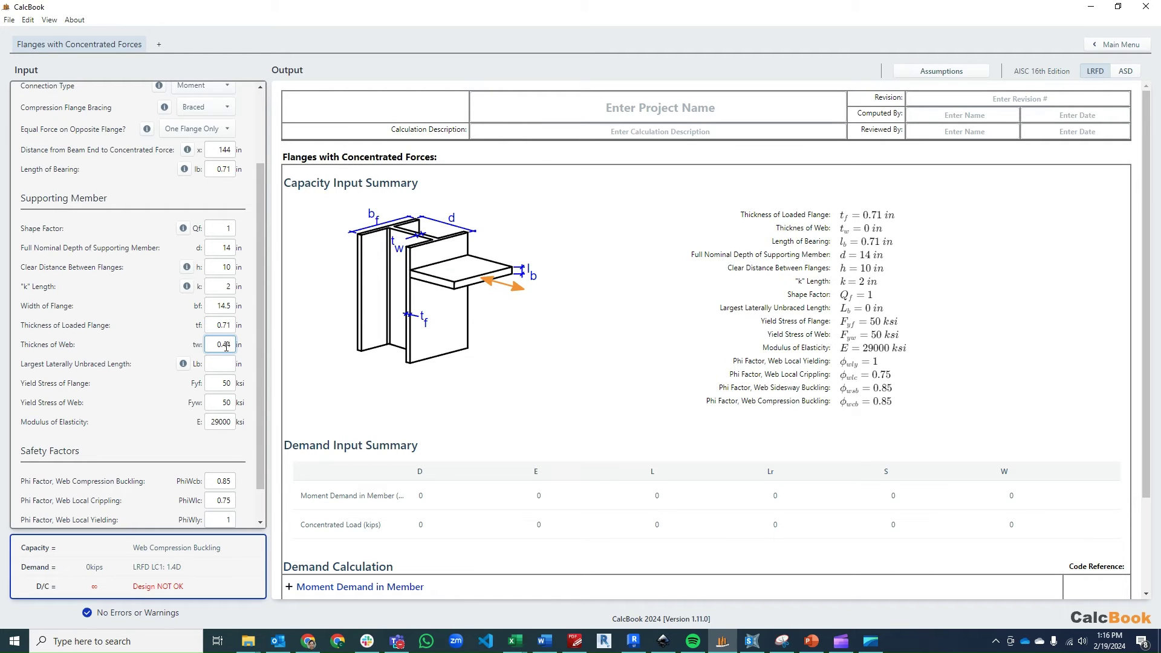
# - Set the largest laterally unbraced length to 144 in, consulting its bracing diagrams
pyautogui.click(227, 363)
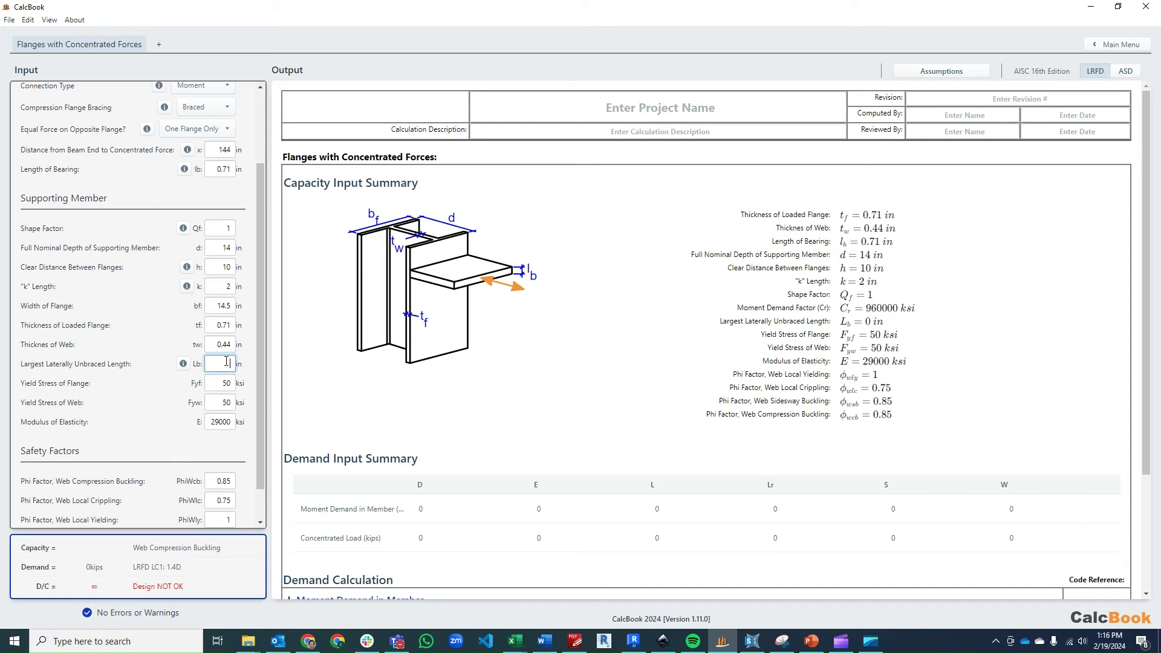
pyautogui.click(183, 363)
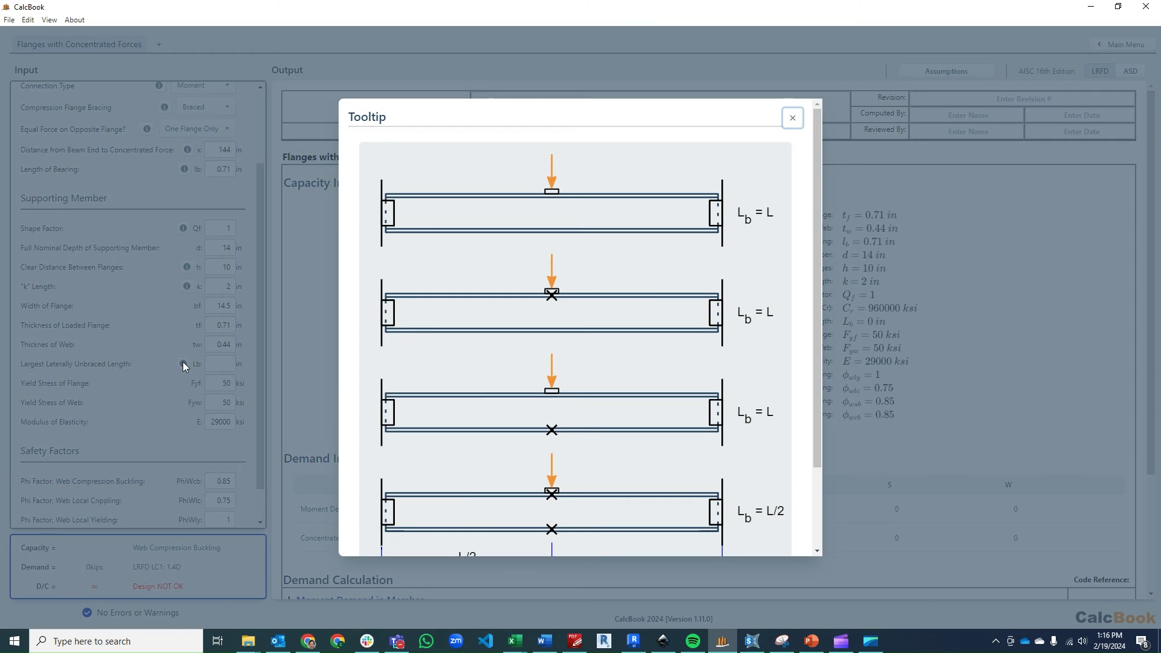
pyautogui.scroll(-3, 525, 250)
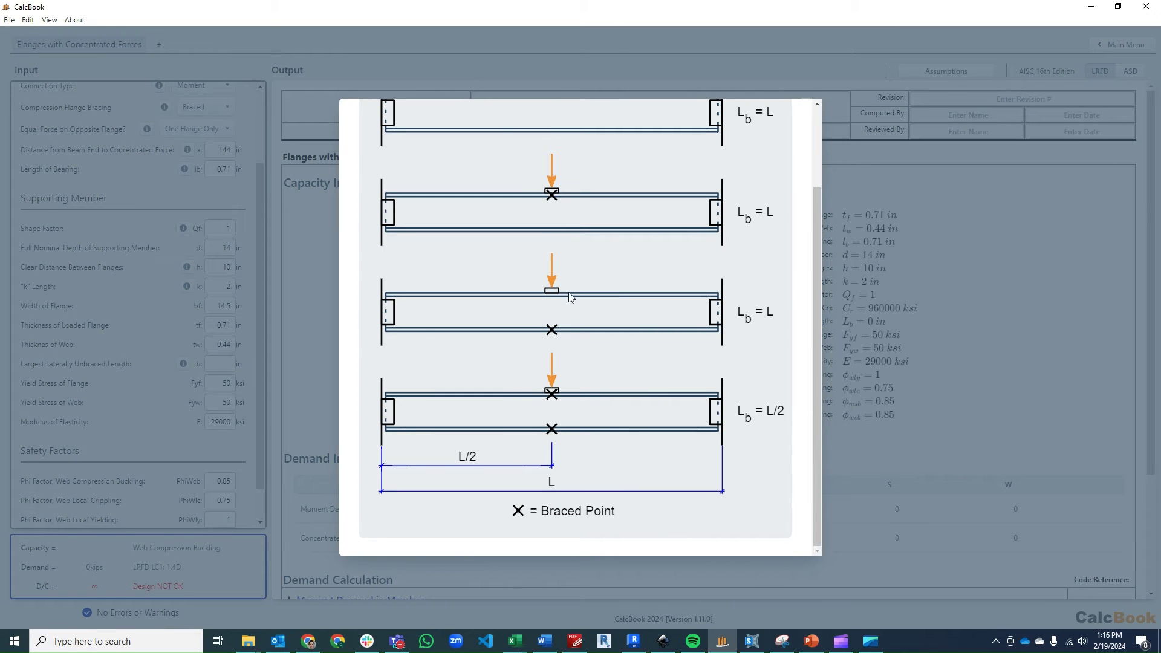
pyautogui.scroll(2, 552, 262)
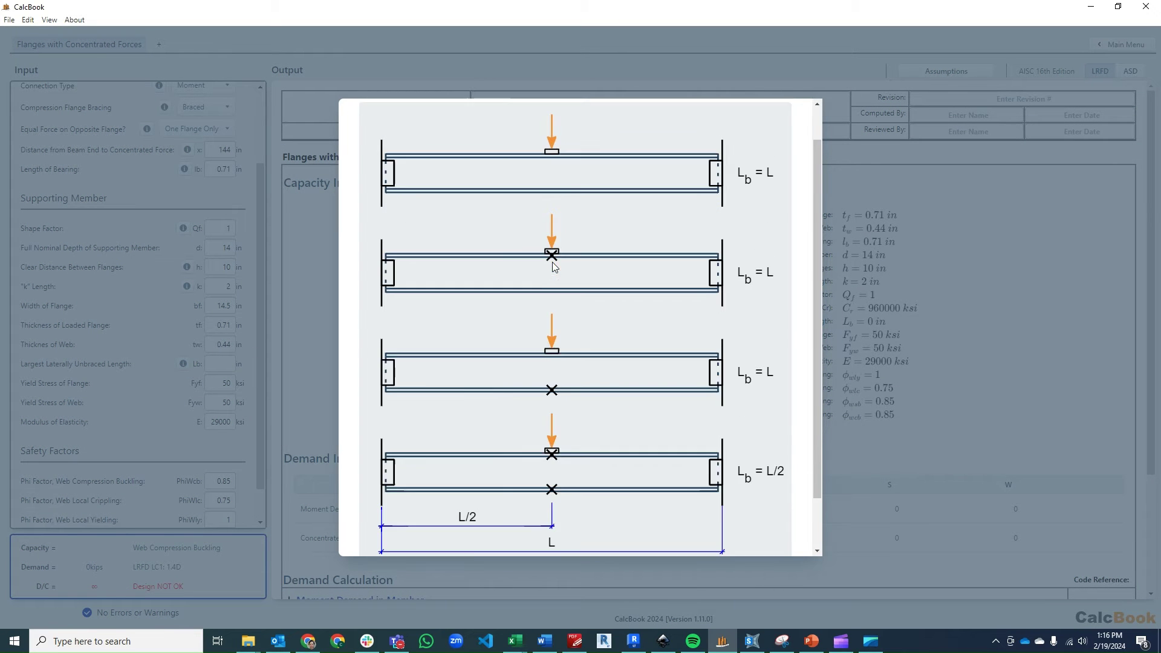
pyautogui.click(306, 309)
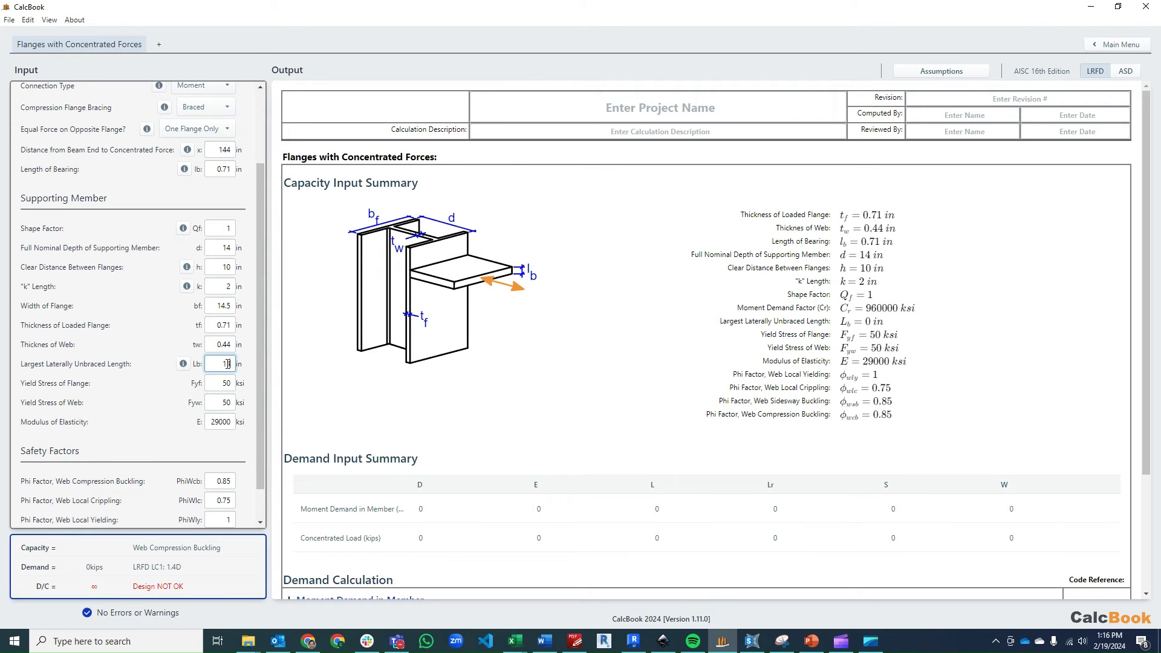
pyautogui.click(234, 344)
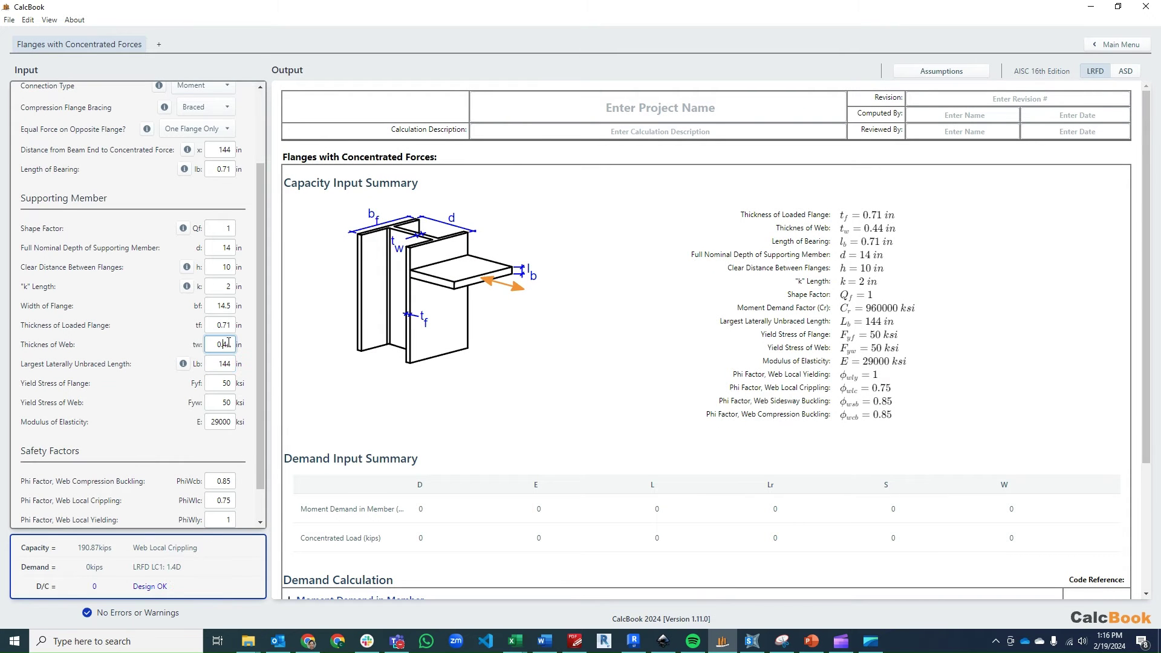
pyautogui.scroll(-1, 159, 334)
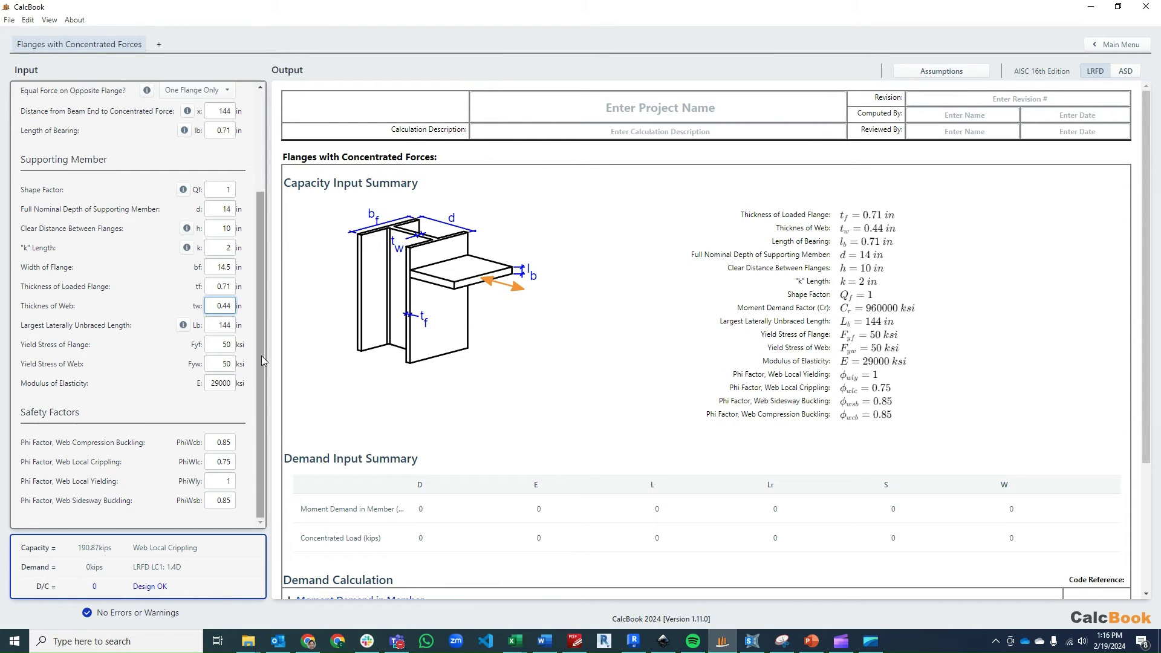
# - Set the demand load combinations to None, with a member moment design load of 167 kipft and a concentrated design load of 106.5 kips
pyautogui.moveTo(260, 353); pyautogui.dragTo(210, 110)
pyautogui.click(206, 98)
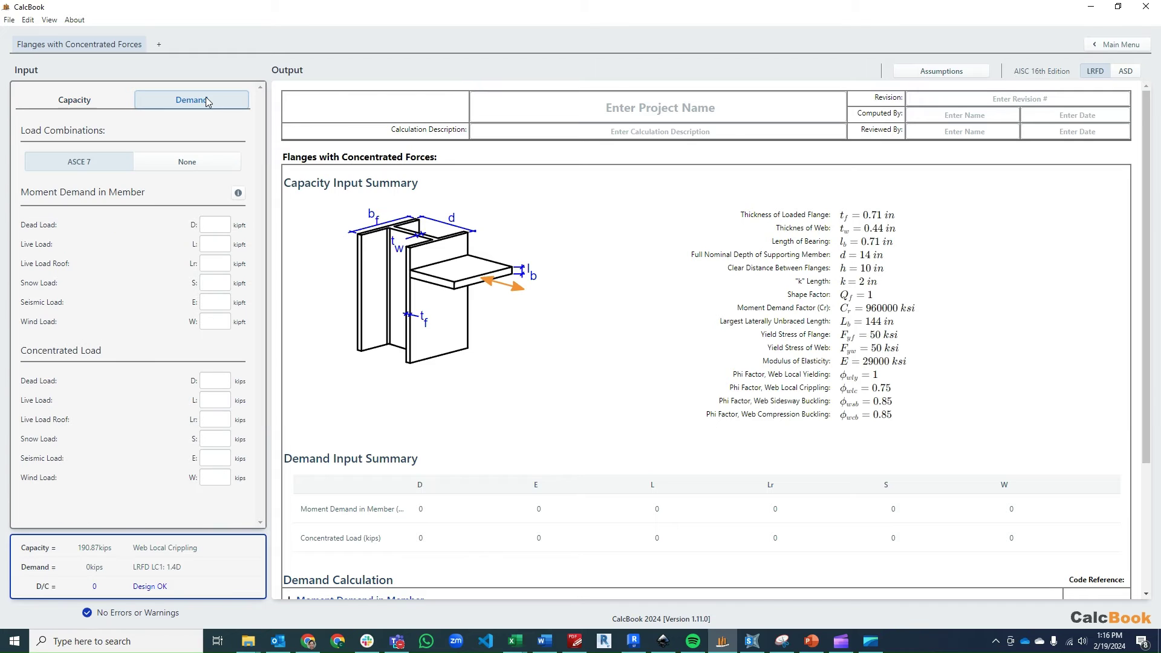
pyautogui.click(216, 163)
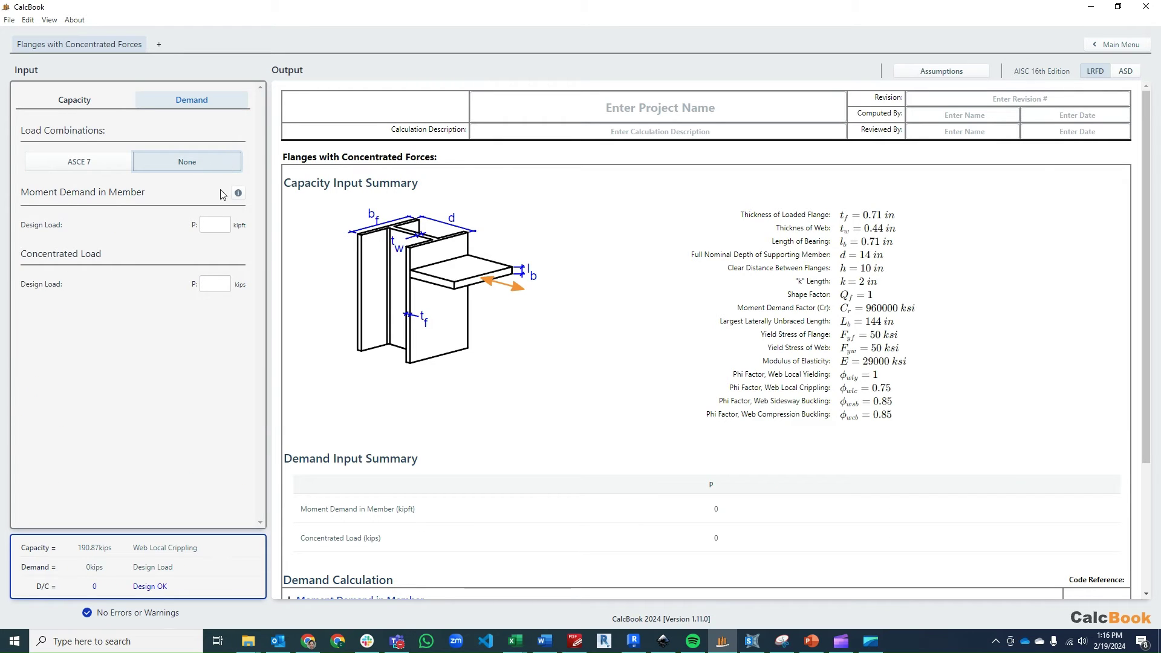
pyautogui.click(220, 225)
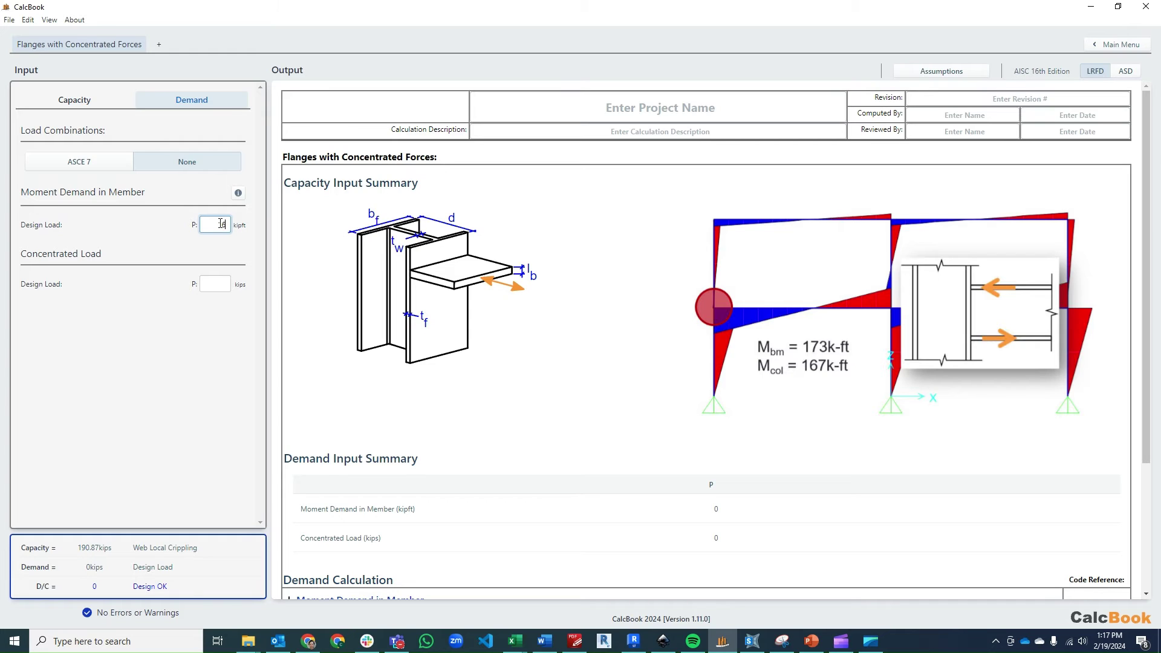
pyautogui.click(210, 287)
pyautogui.write('106.5')
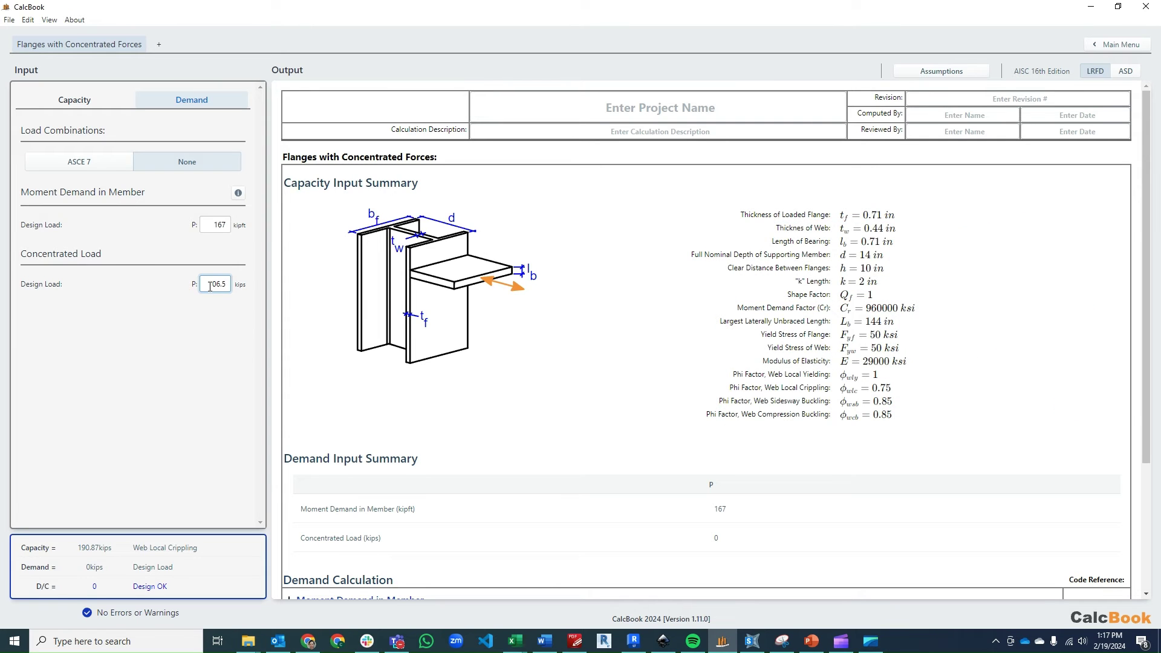
pyautogui.click(213, 317)
# - Examine whether web sidesway buckling (J10.4) and web compression buckling (J10.5) apply, and collapse both sections again
pyautogui.scroll(-3, 411, 313)
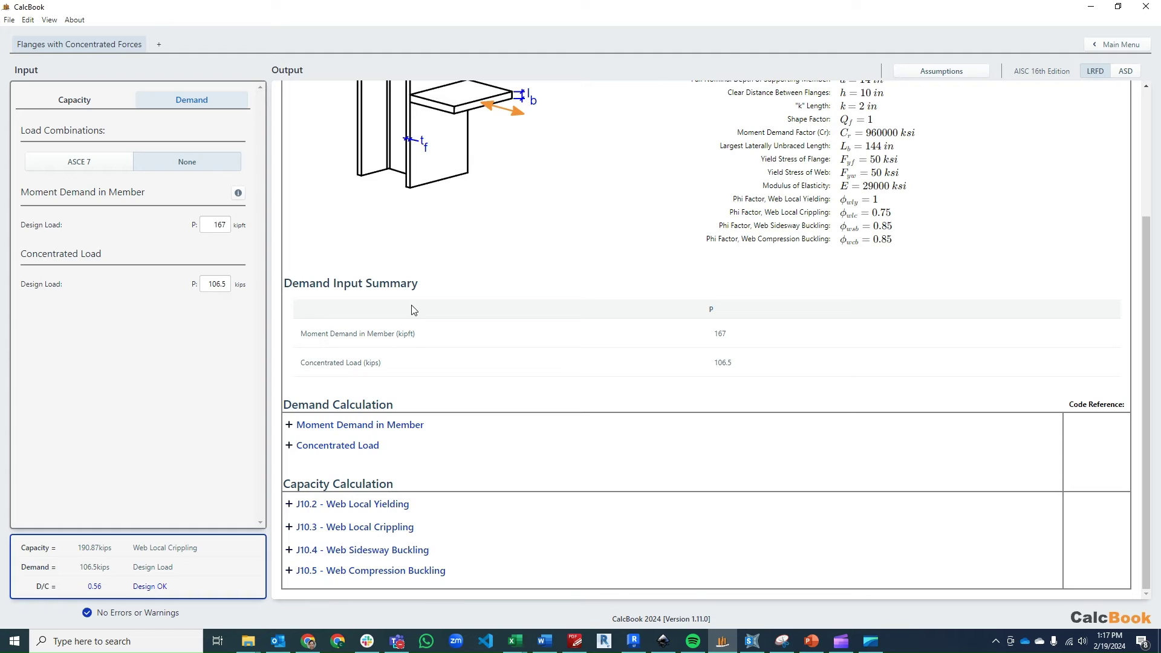
pyautogui.click(106, 102)
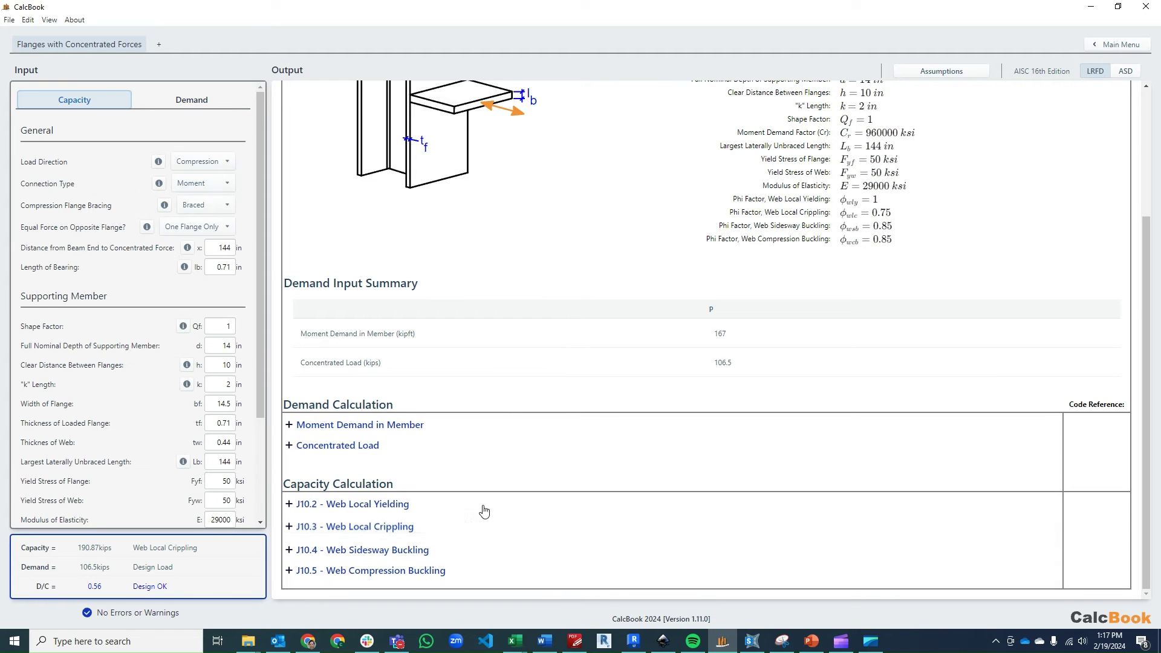
pyautogui.click(433, 551)
pyautogui.scroll(-1, 568, 540)
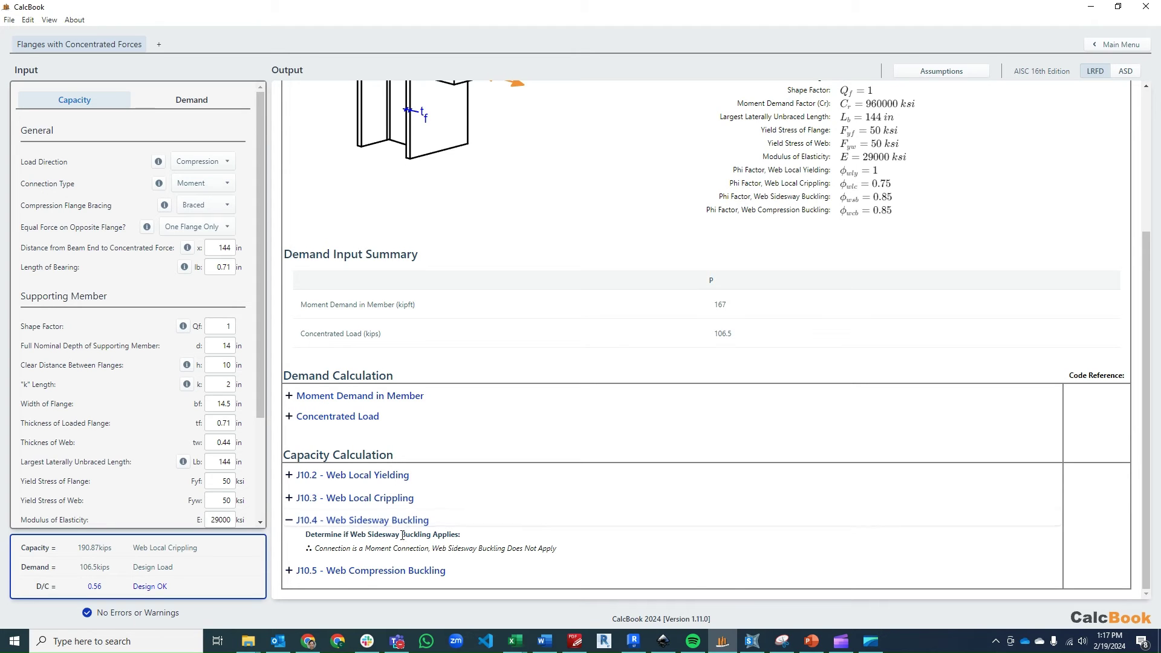
pyautogui.click(411, 571)
pyautogui.scroll(-1, 504, 543)
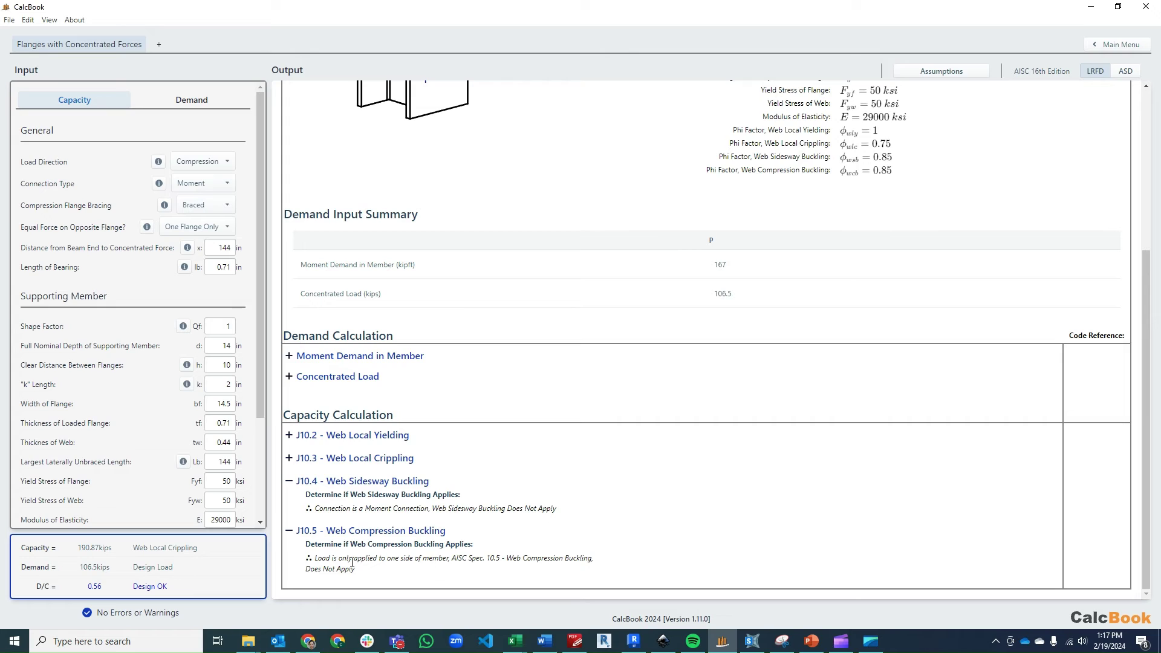
pyautogui.click(378, 532)
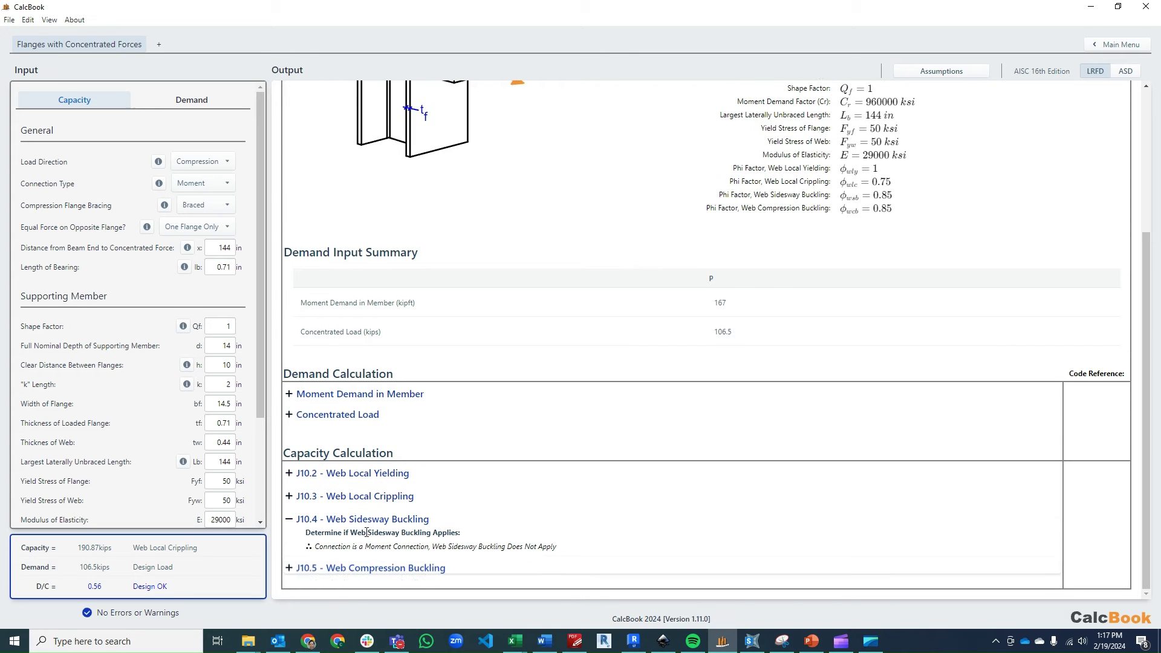
pyautogui.click(364, 523)
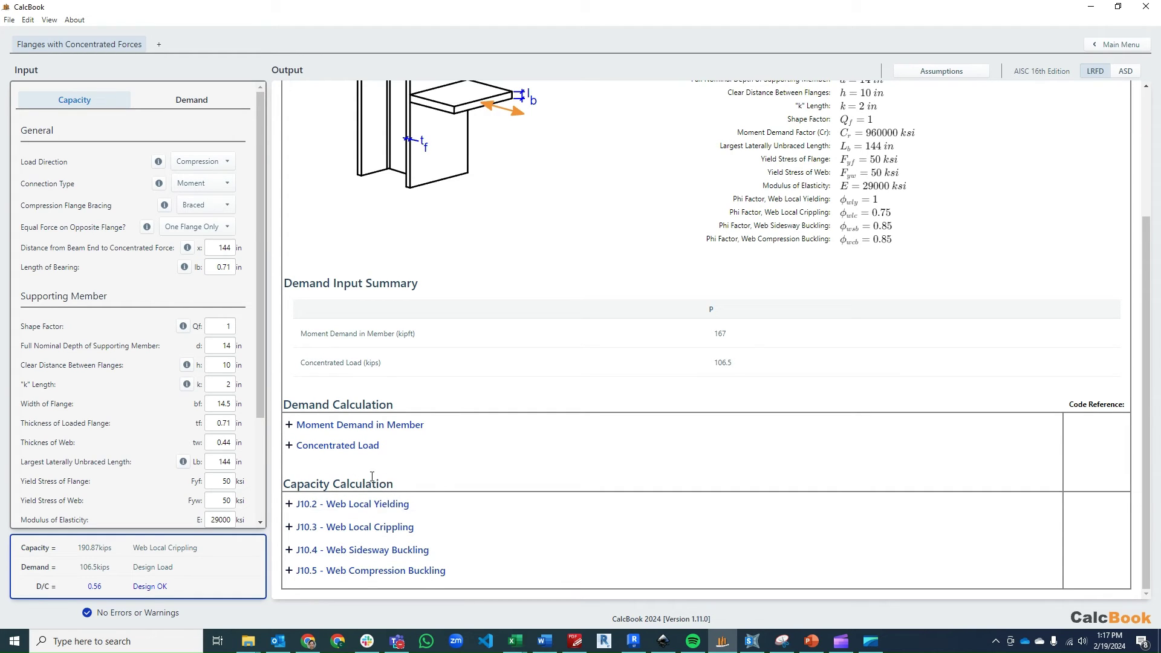
# - Expand the J10.2 Web Local Yielding calculation and review its nominal and design capacity
pyautogui.click(363, 504)
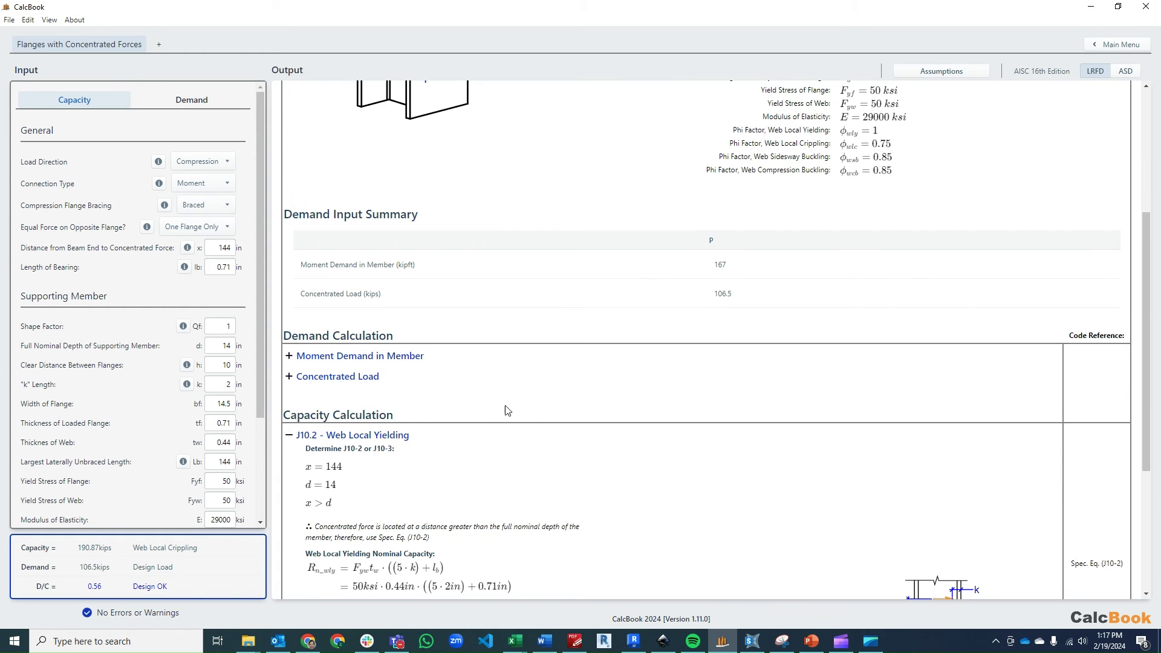
pyautogui.scroll(-2, 551, 408)
pyautogui.scroll(-2, 552, 405)
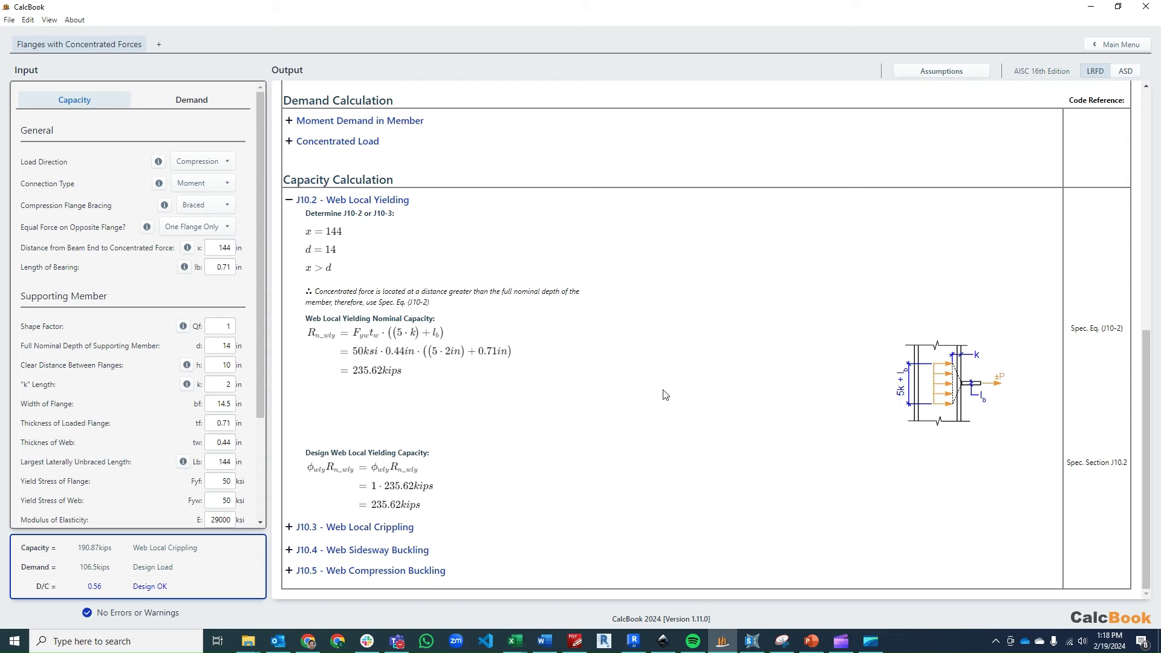
# - Examine the web local yielding diagram, and expand J10.3 Web Local Crippling to review its capacity calculation and diagram
pyautogui.moveTo(934, 371)
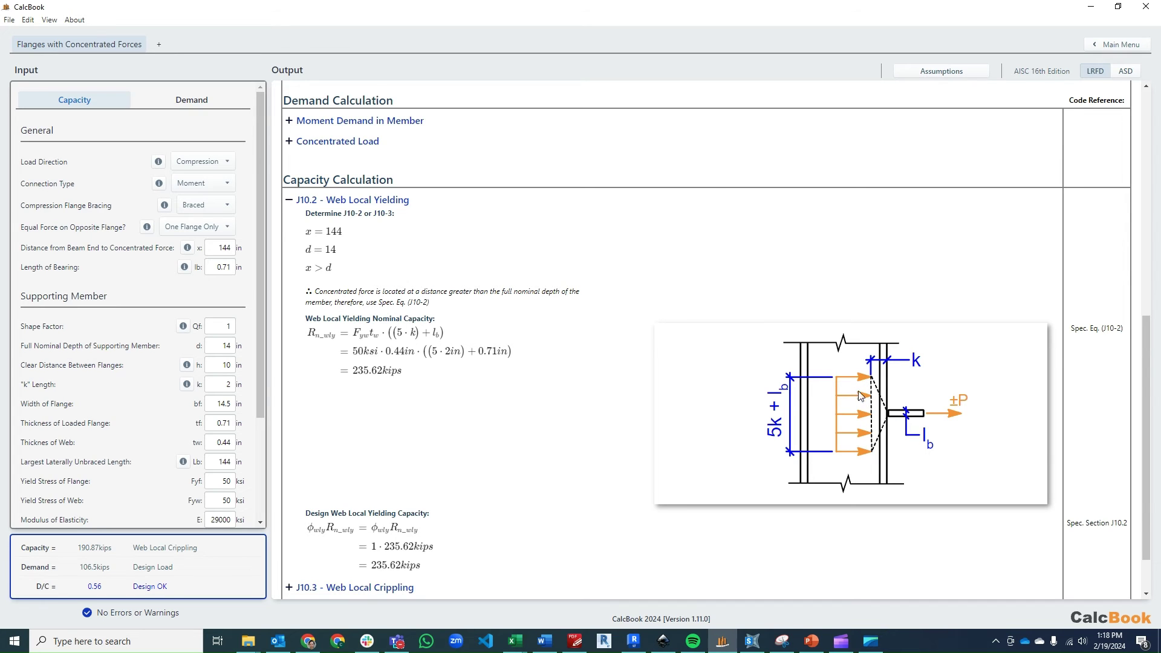
pyautogui.scroll(-1, 518, 418)
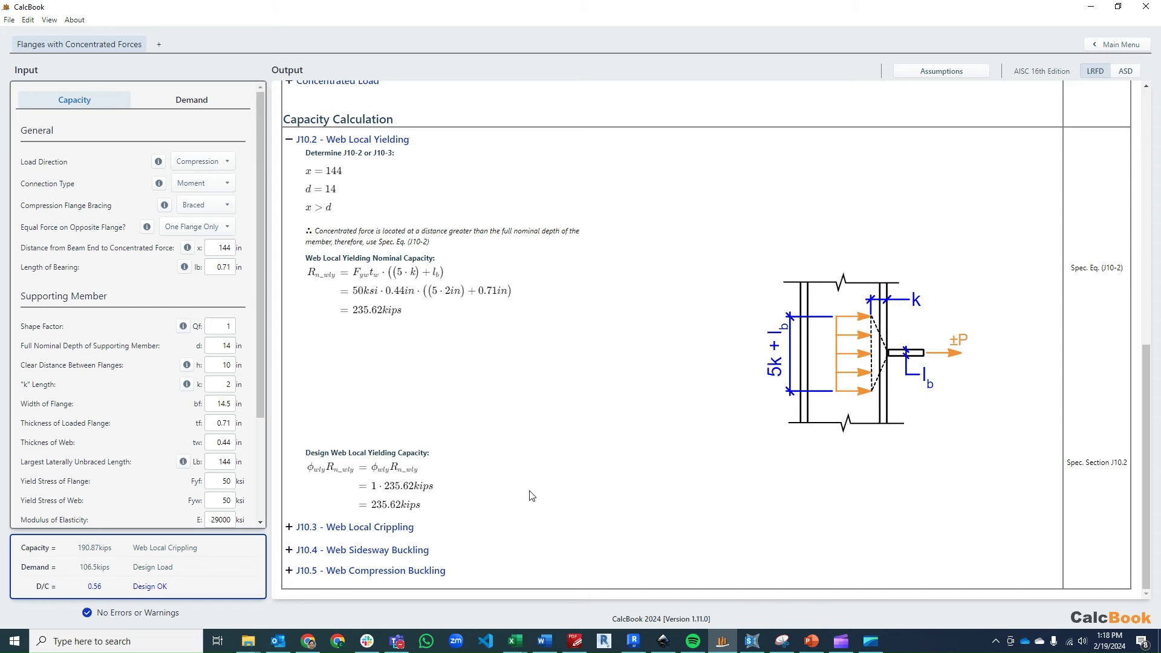
pyautogui.click(384, 524)
pyautogui.scroll(-3, 508, 370)
pyautogui.scroll(-3, 512, 365)
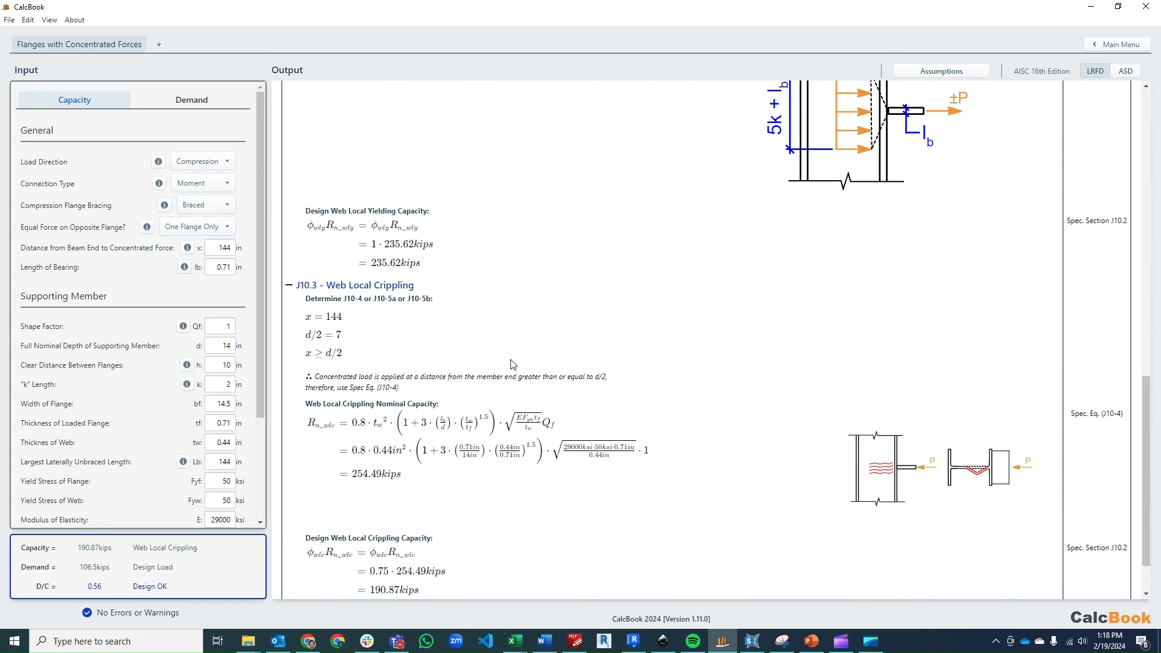
pyautogui.moveTo(940, 421)
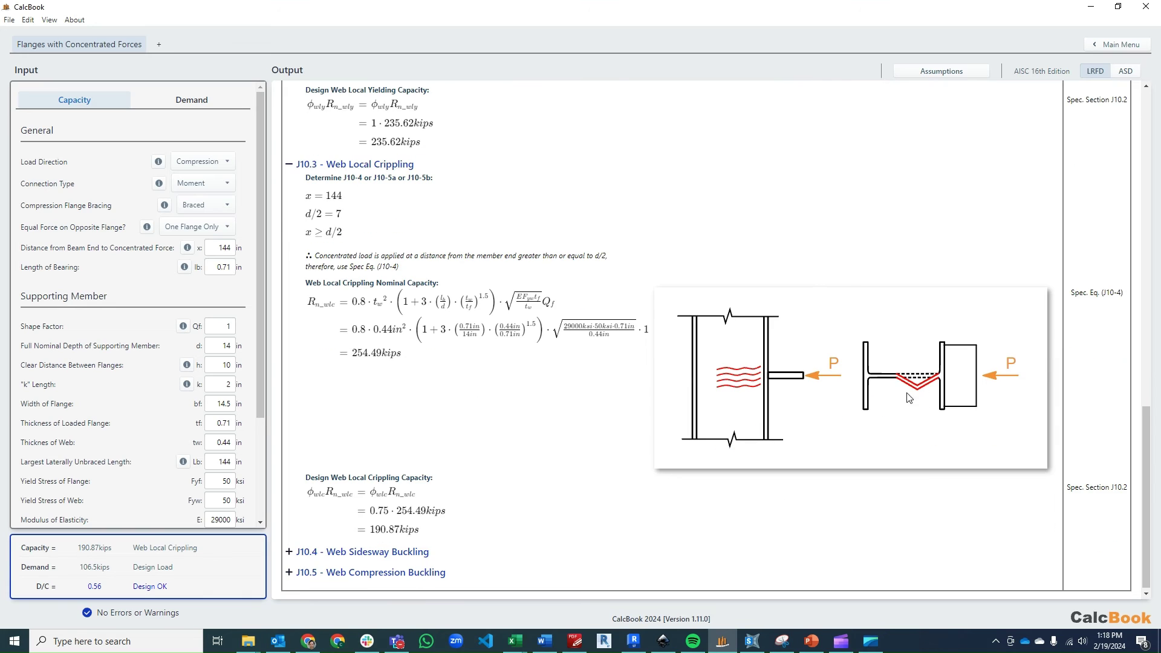
pyautogui.scroll(1, 490, 407)
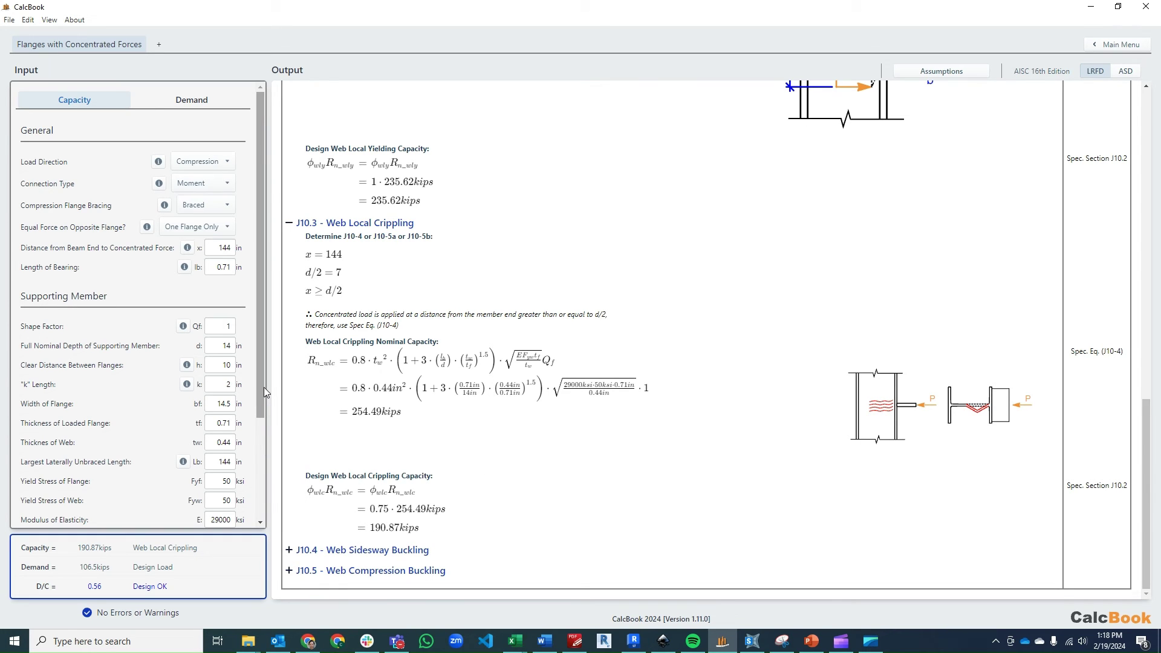
# - Switch the load direction to Tension and review the J10.1 Flange Local Bending calculation
pyautogui.click(215, 163)
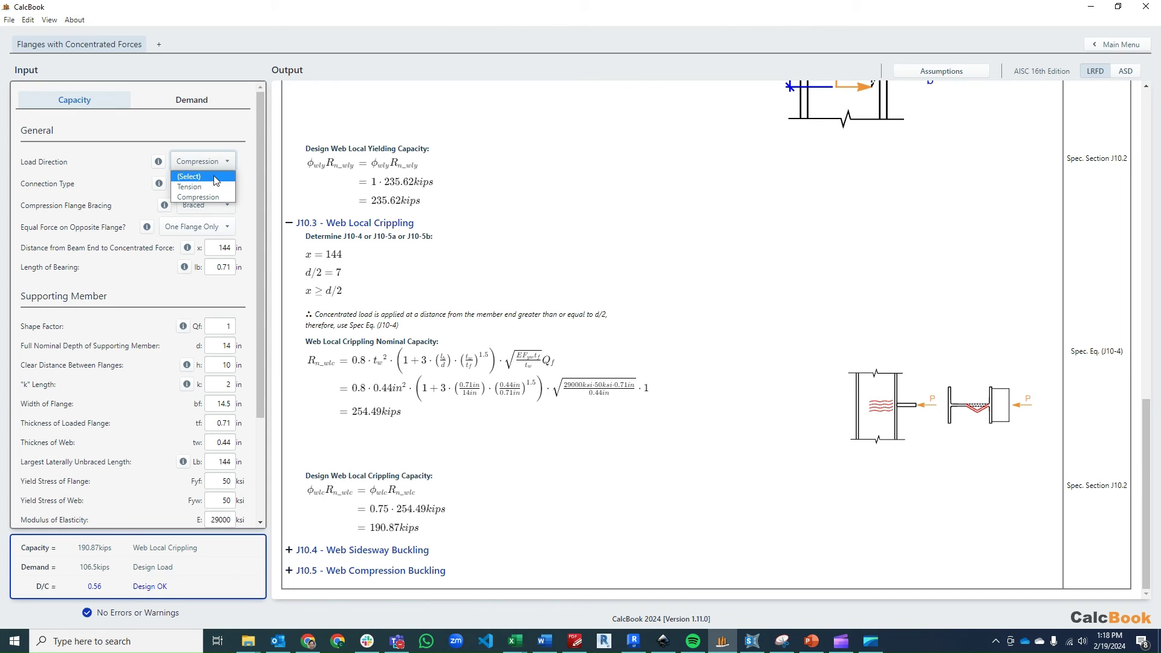
pyautogui.click(218, 187)
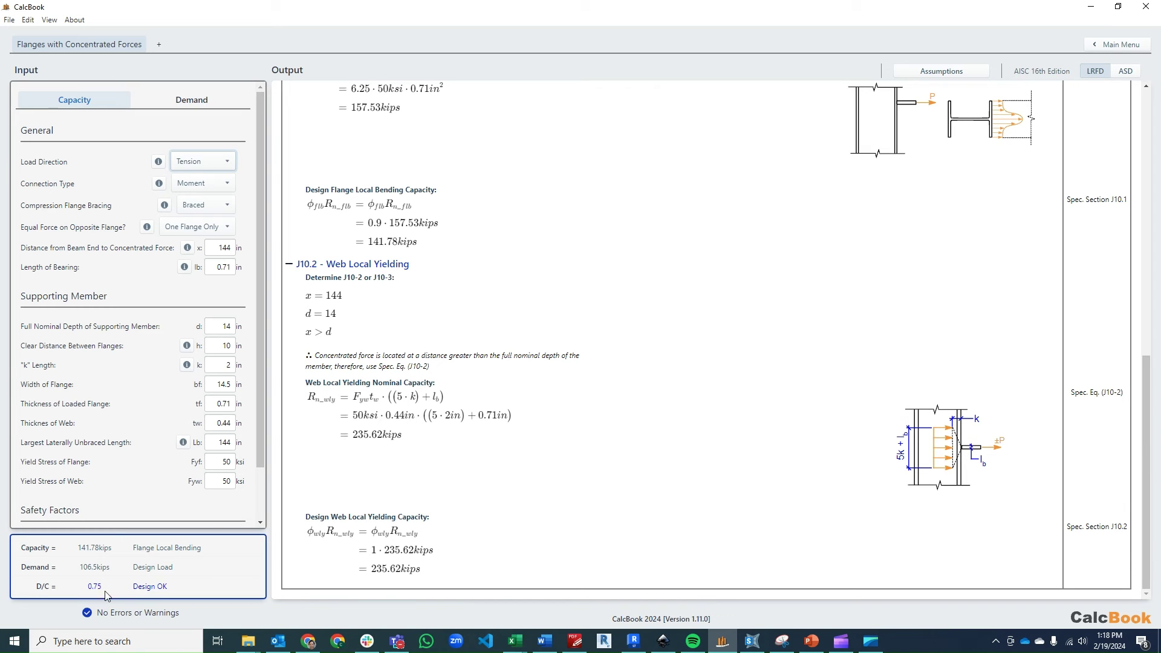
pyautogui.scroll(4, 398, 346)
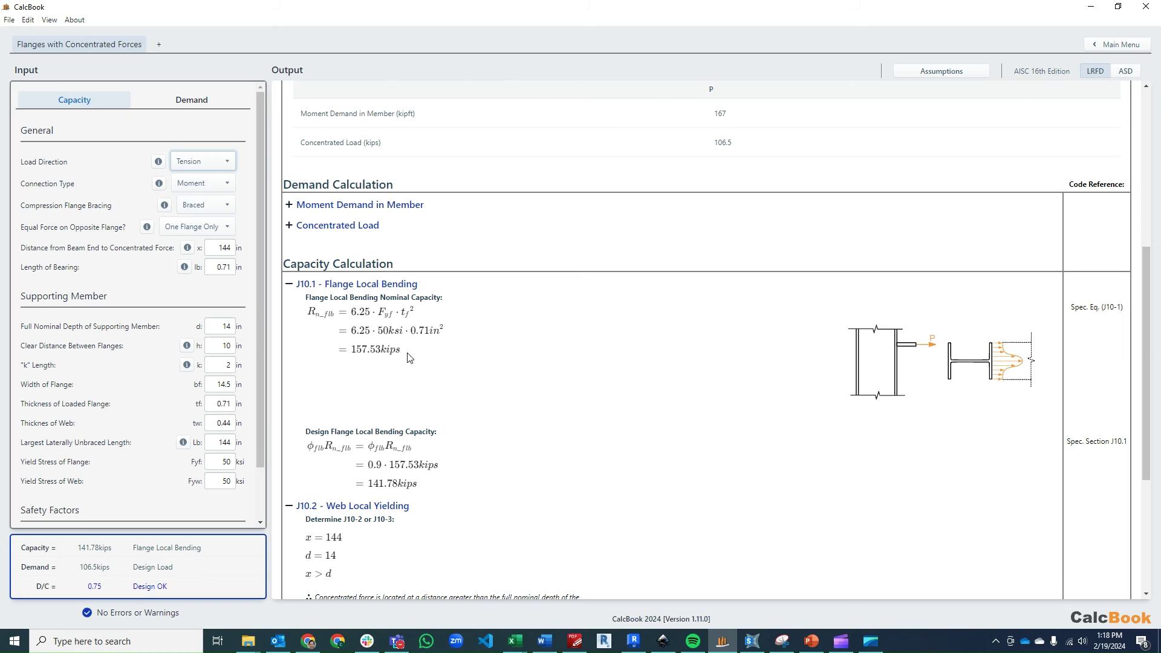
pyautogui.scroll(-1, 426, 403)
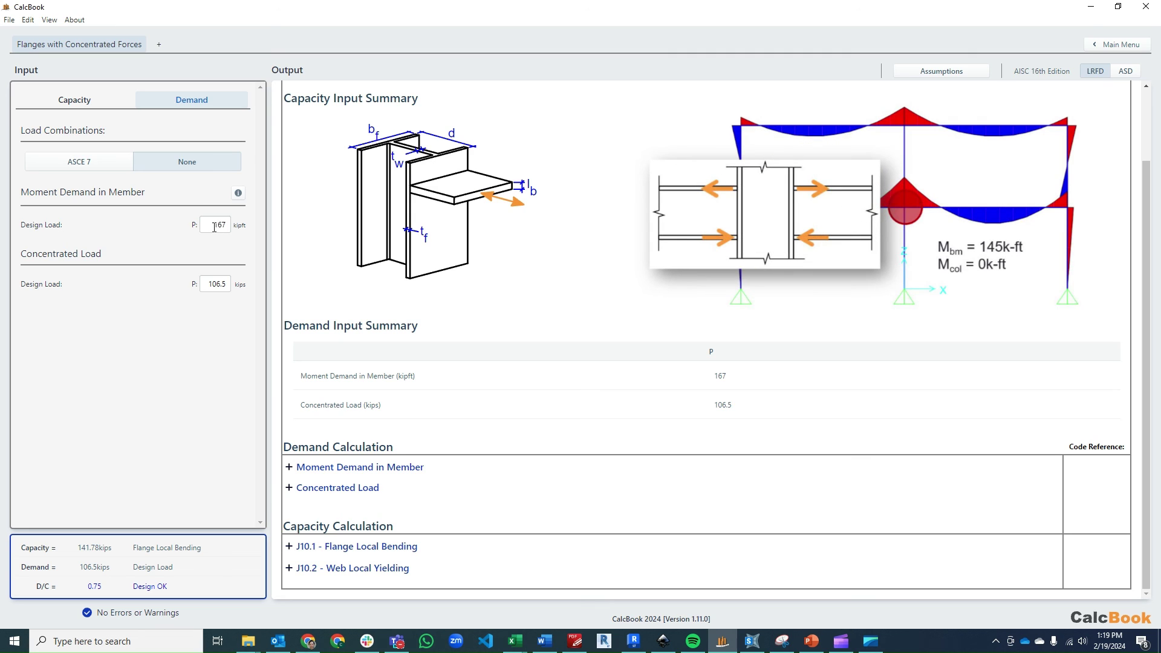
# - Set the member moment design load to 0 kipft and the concentrated design load to 90 kips
pyautogui.doubleClick(214, 226)
pyautogui.write('0')
pyautogui.click(218, 285)
pyautogui.doubleClick(213, 283)
pyautogui.write('90')
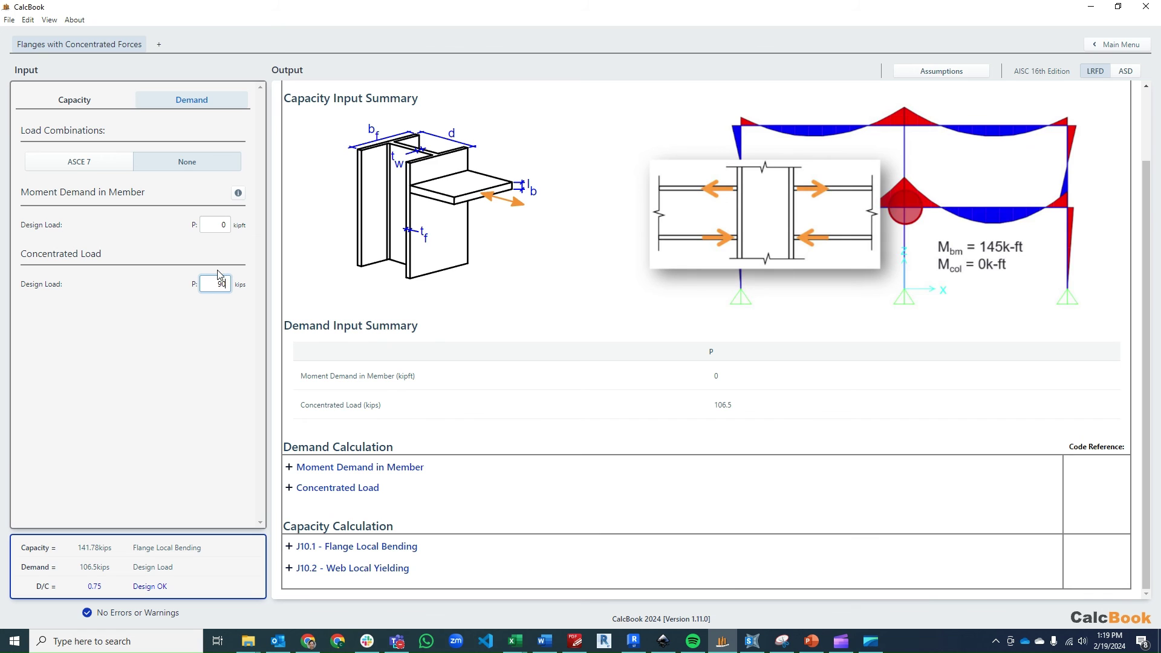
pyautogui.click(247, 360)
# - Set the capacity inputs to Compression load direction with an equal opposite force on Both Flanges
pyautogui.click(82, 102)
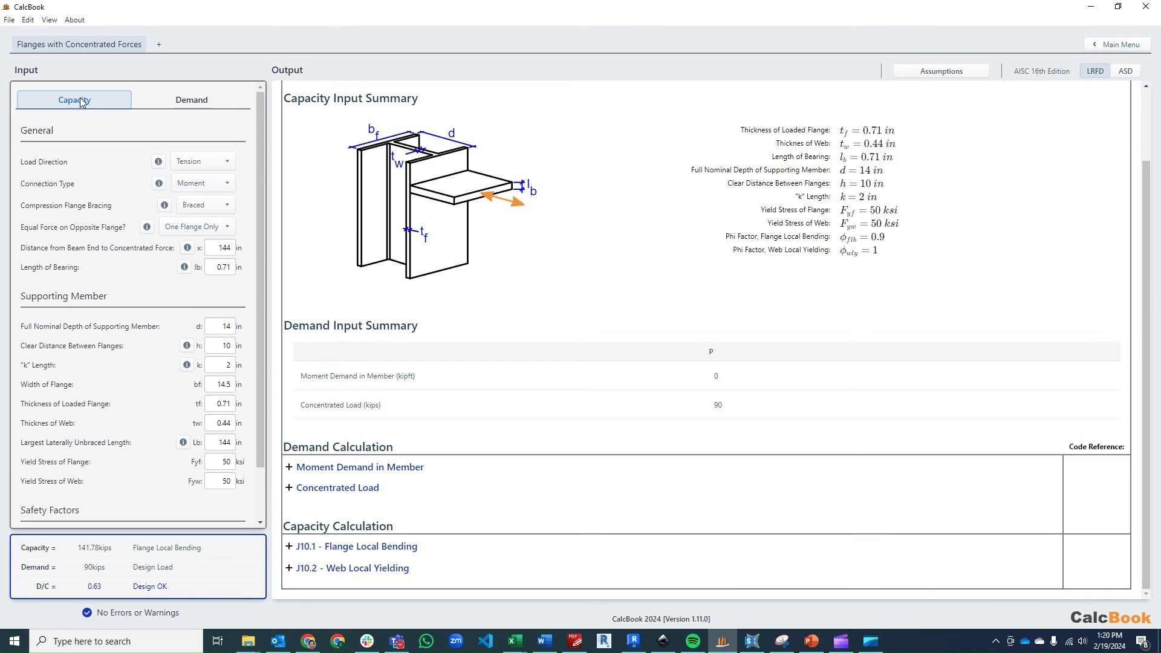
pyautogui.click(221, 162)
pyautogui.click(218, 198)
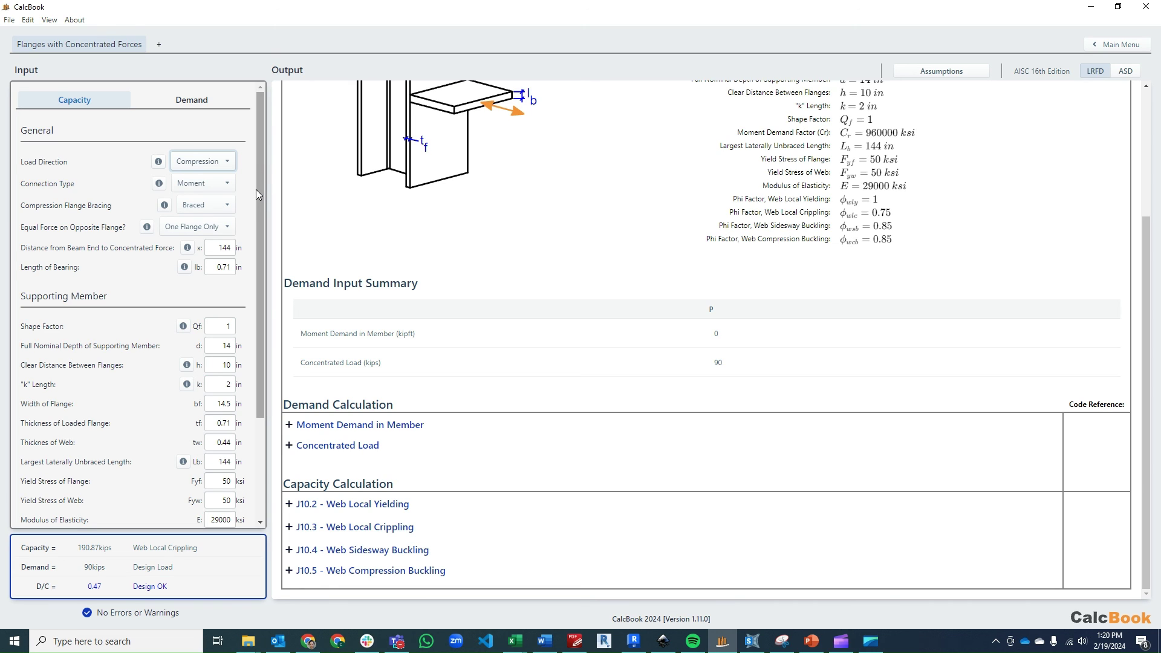
pyautogui.click(224, 228)
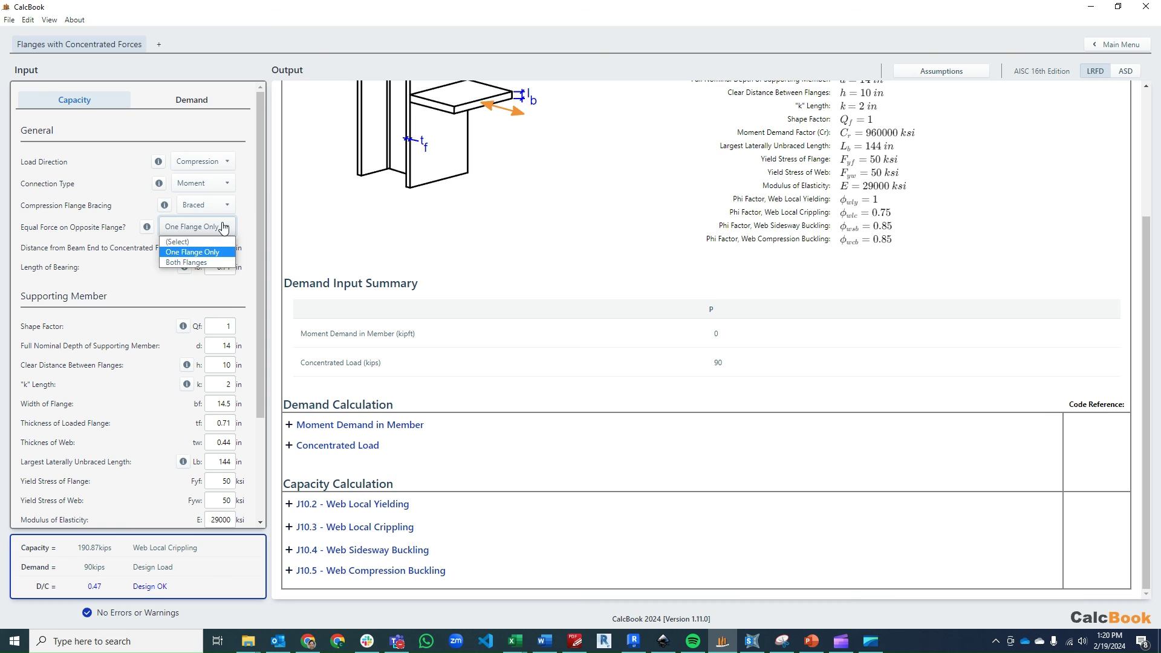
pyautogui.click(219, 262)
pyautogui.scroll(-3, 262, 229)
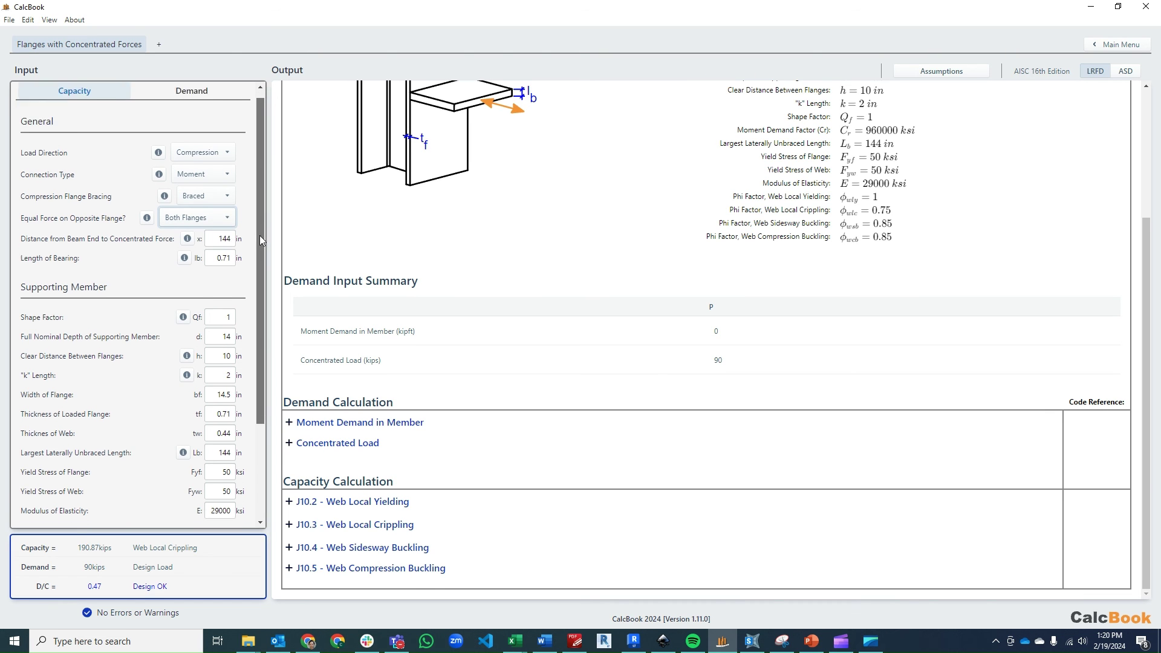
pyautogui.scroll(3, 249, 325)
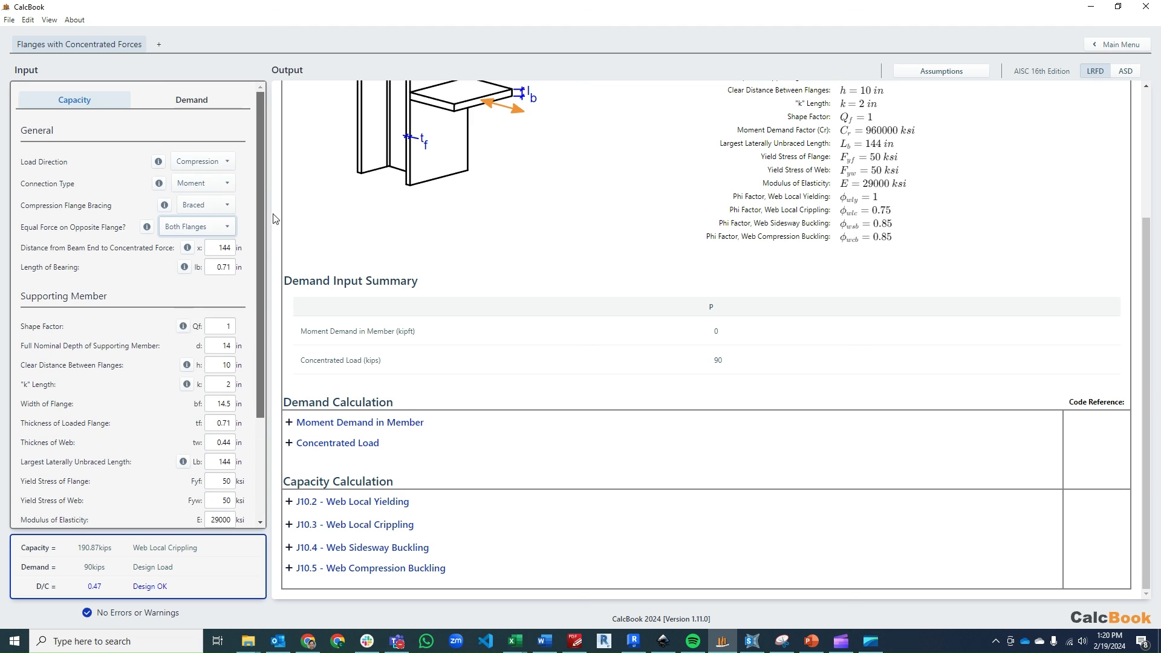
# - Expand J10.5 Web Compression Buckling and review its nominal and design capacity together with the enlarged diagram
pyautogui.click(432, 572)
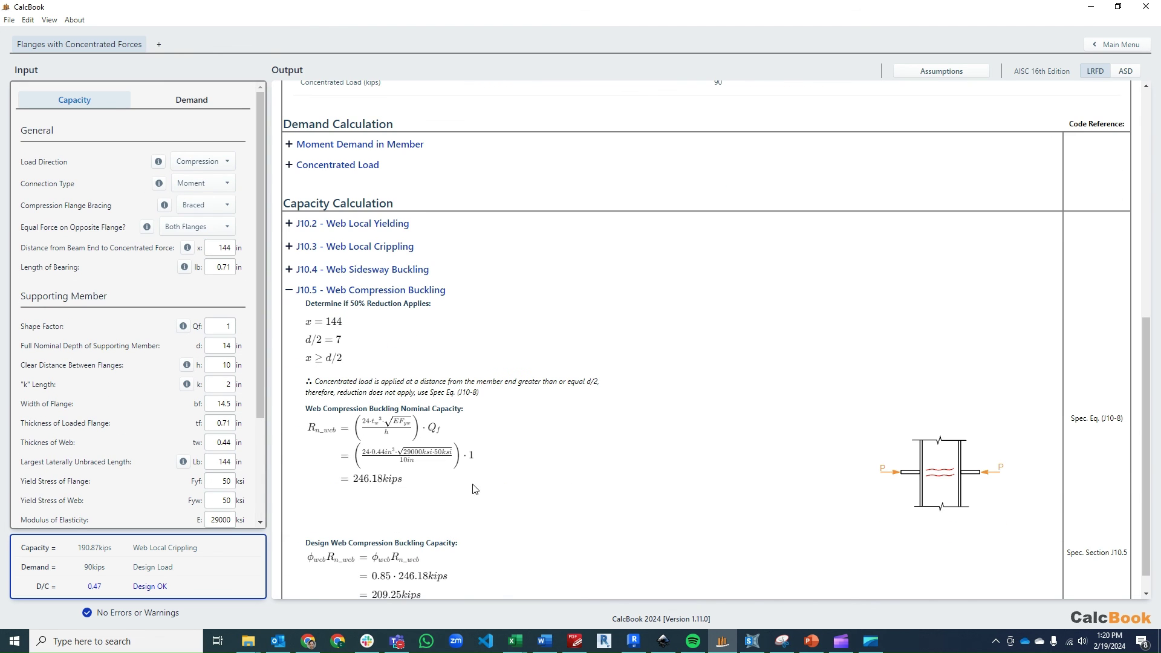
pyautogui.scroll(-1, 463, 337)
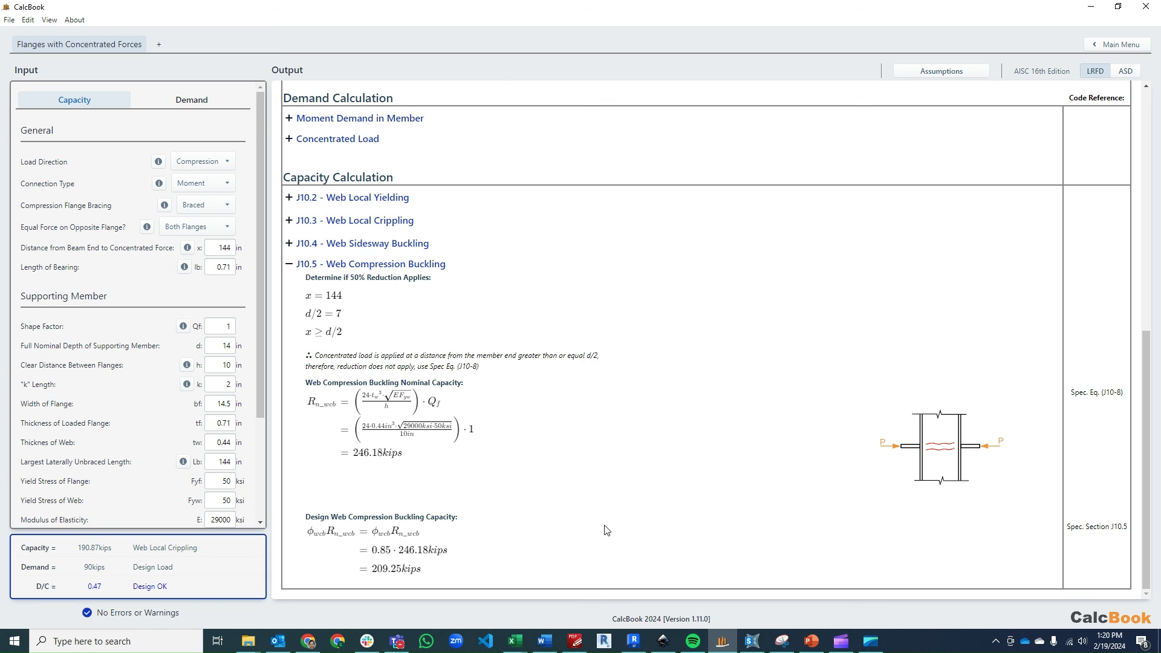
pyautogui.click(957, 464)
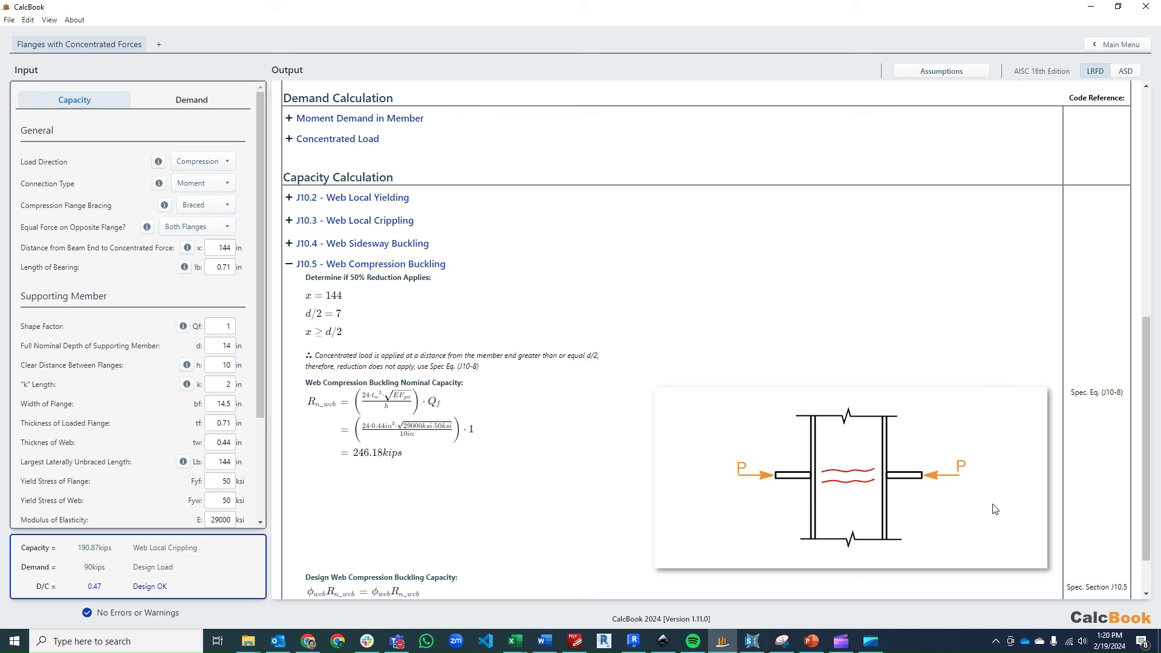
# - Check the governing limit state with the load direction set to Tension, and return the direction to Compression
pyautogui.click(225, 161)
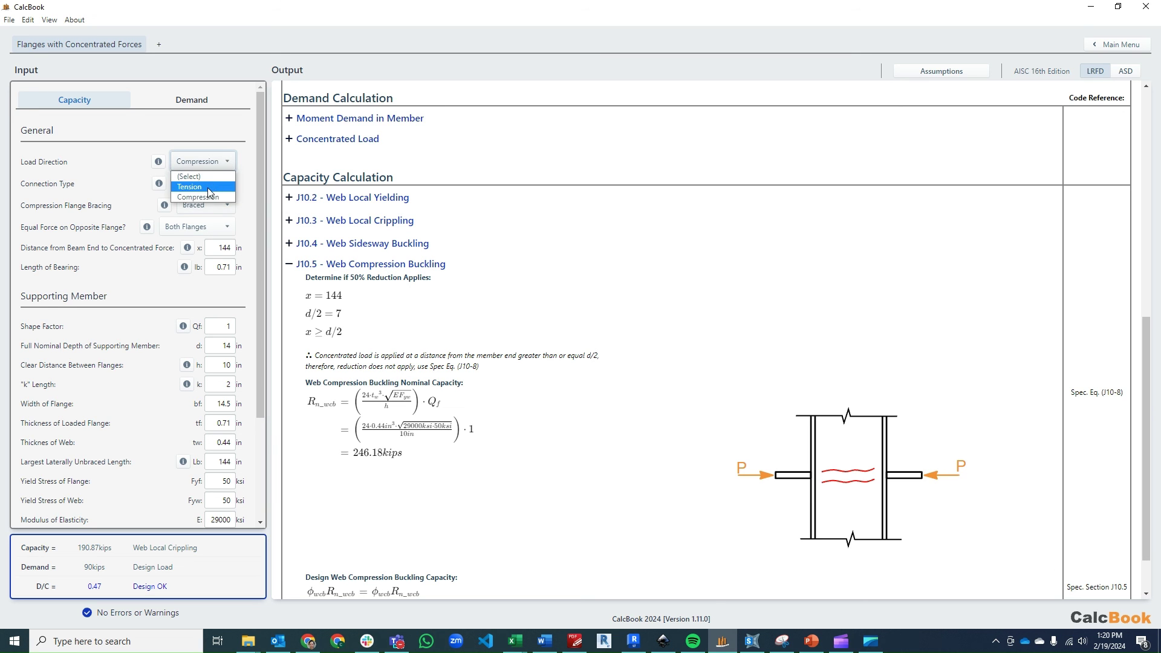
pyautogui.click(208, 187)
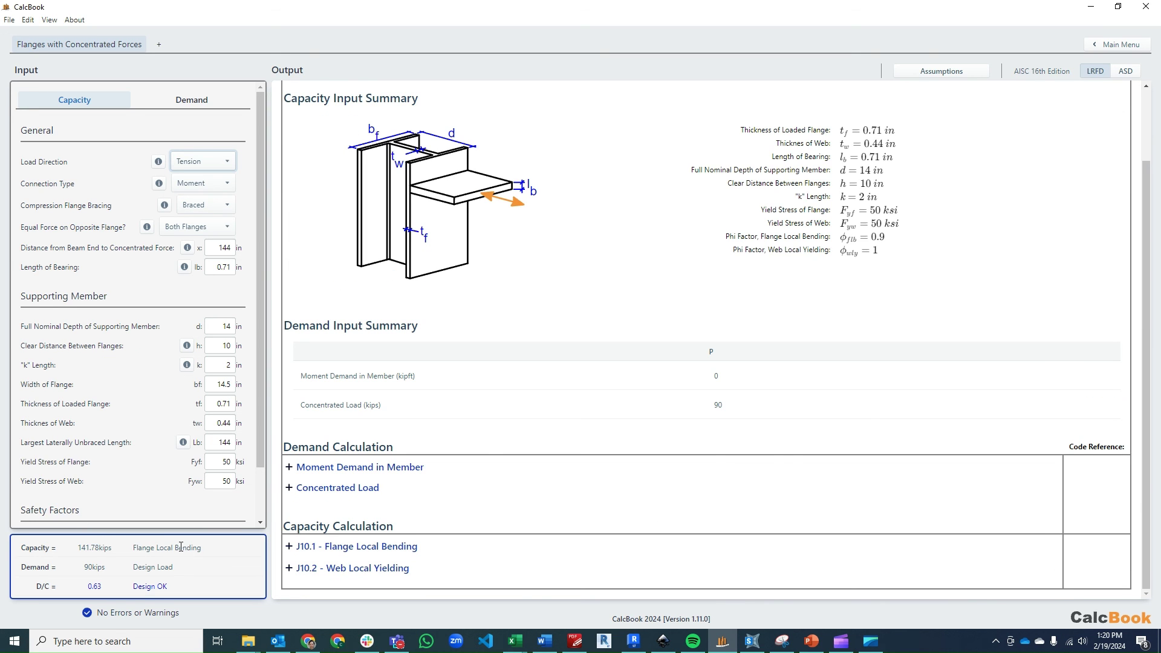
pyautogui.click(206, 161)
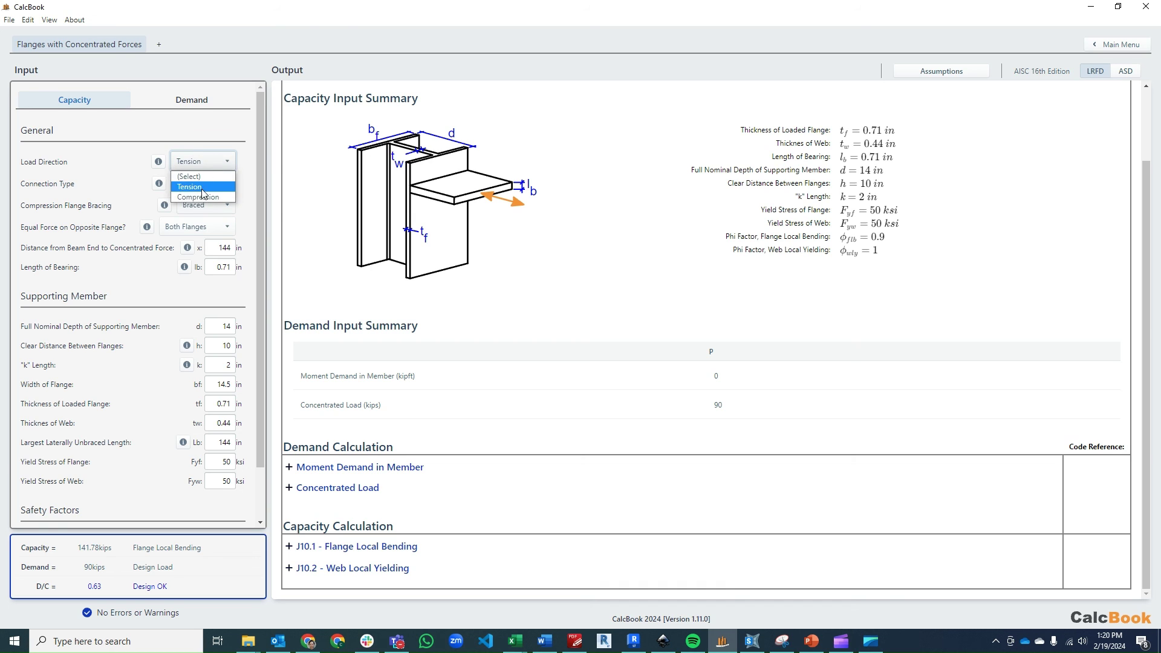
pyautogui.click(203, 200)
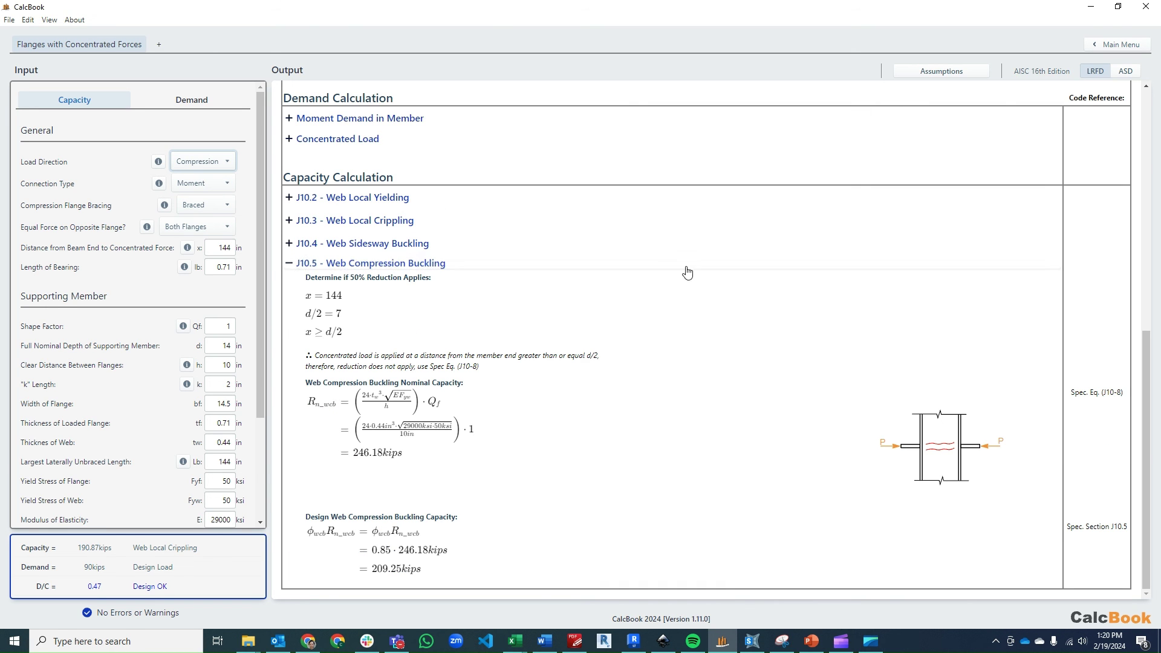